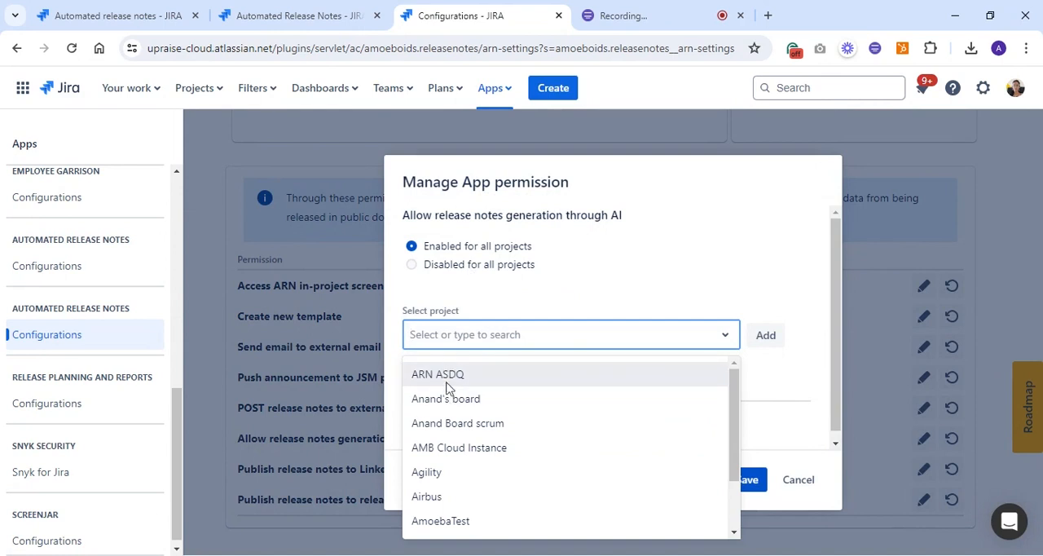
Cancel the AI release notes permission dialog and go to the project's Generator page with the project navigation expanded
left_click(590, 290)
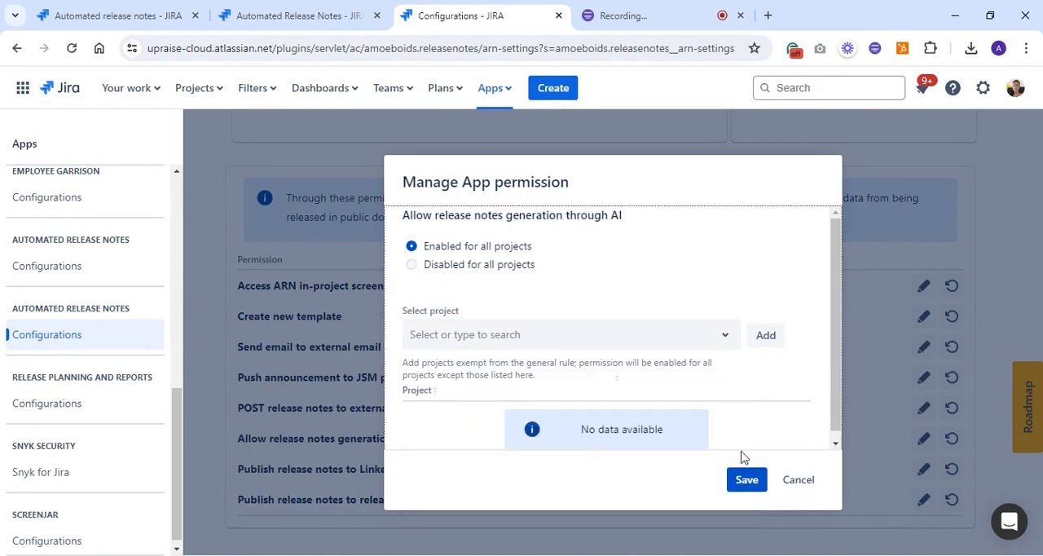
left_click(795, 480)
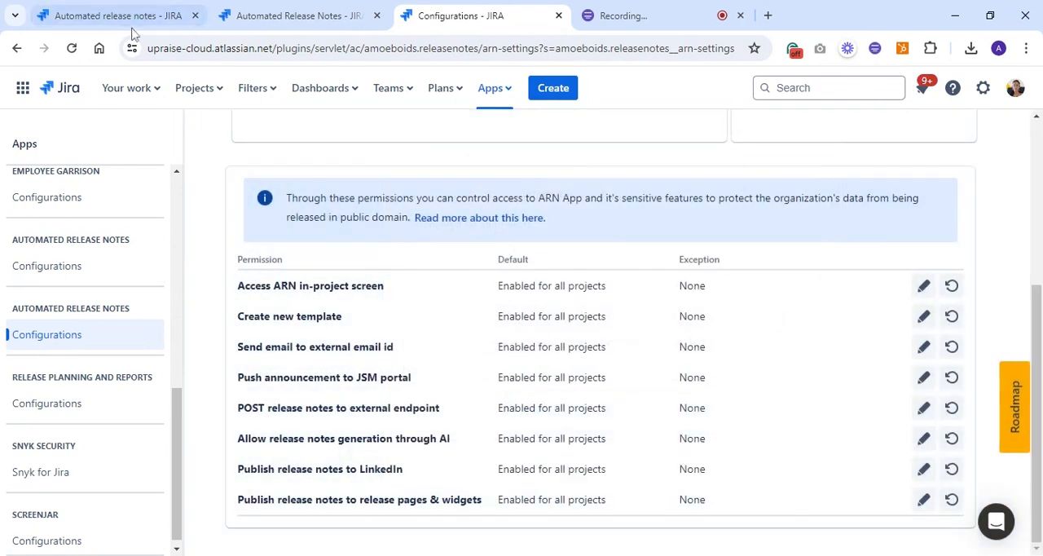
left_click(132, 29)
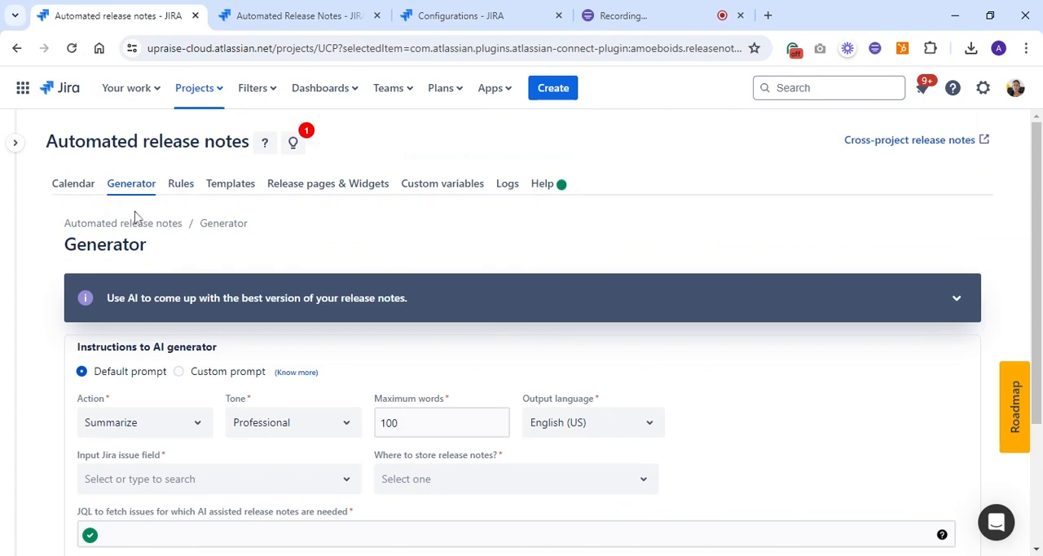
left_click(15, 145)
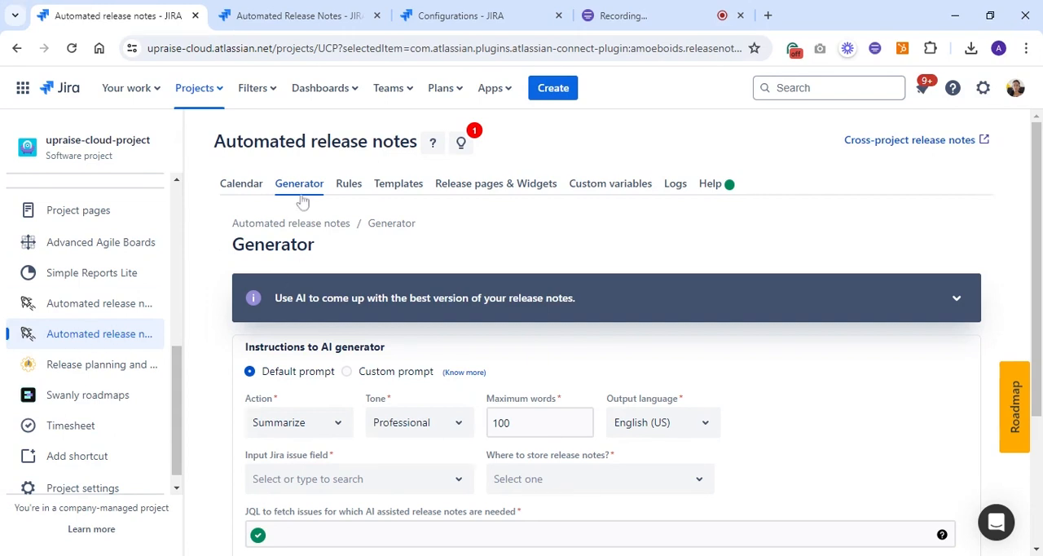
Look at the cross-project Automated Release Notes page and its installed apps list, and return to the project's Generator with the navigation collapsed
left_click(293, 15)
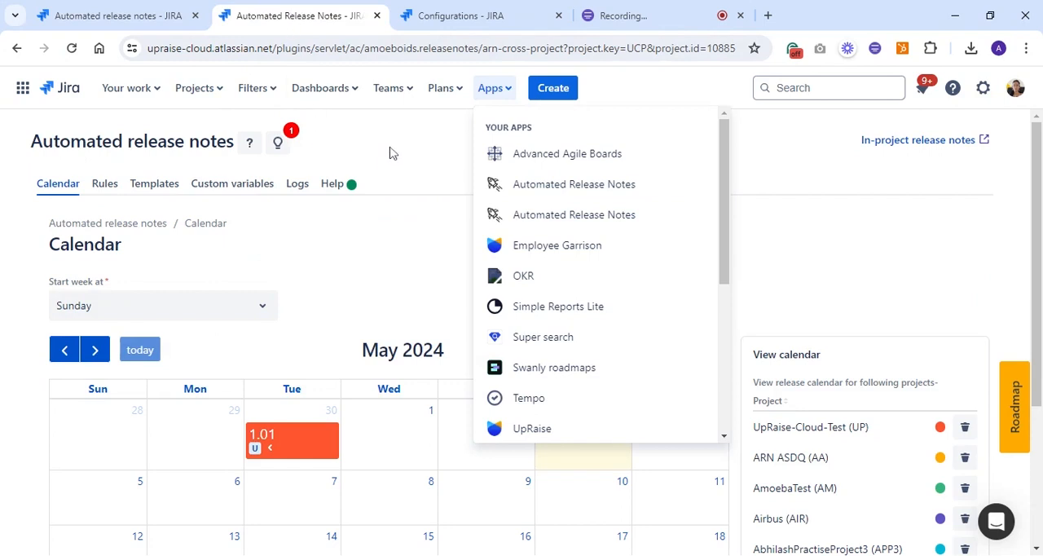
left_click(391, 151)
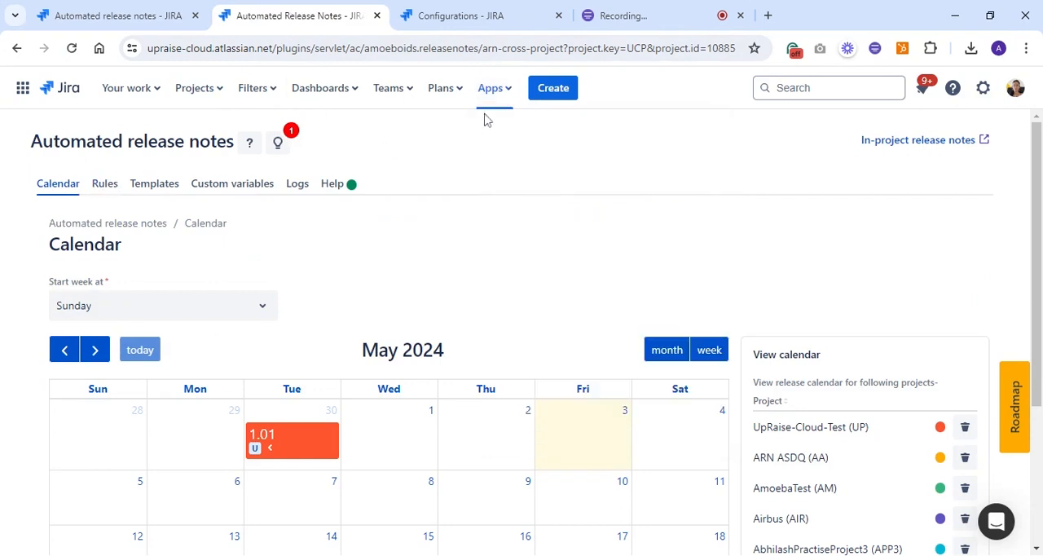
left_click(490, 88)
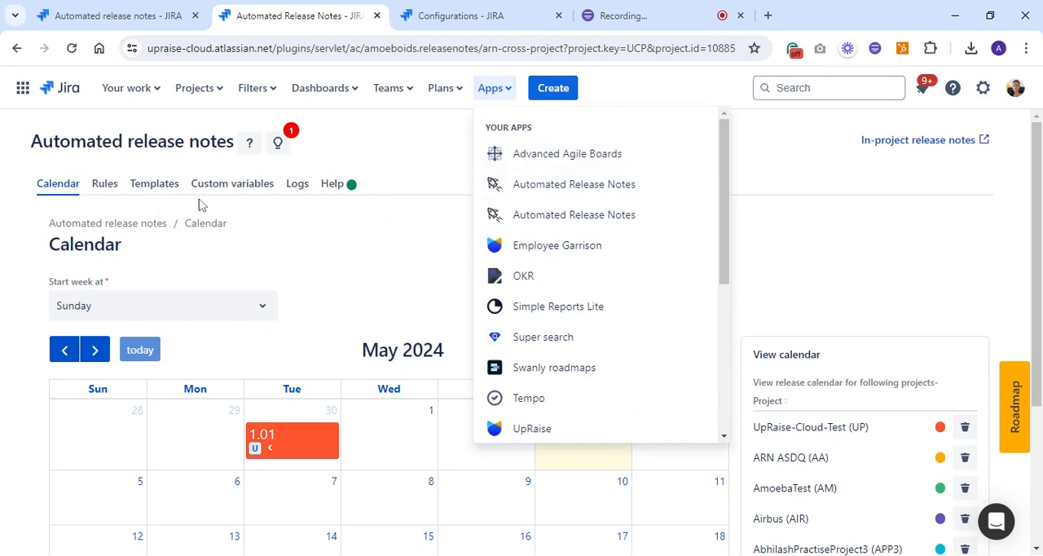
left_click(93, 16)
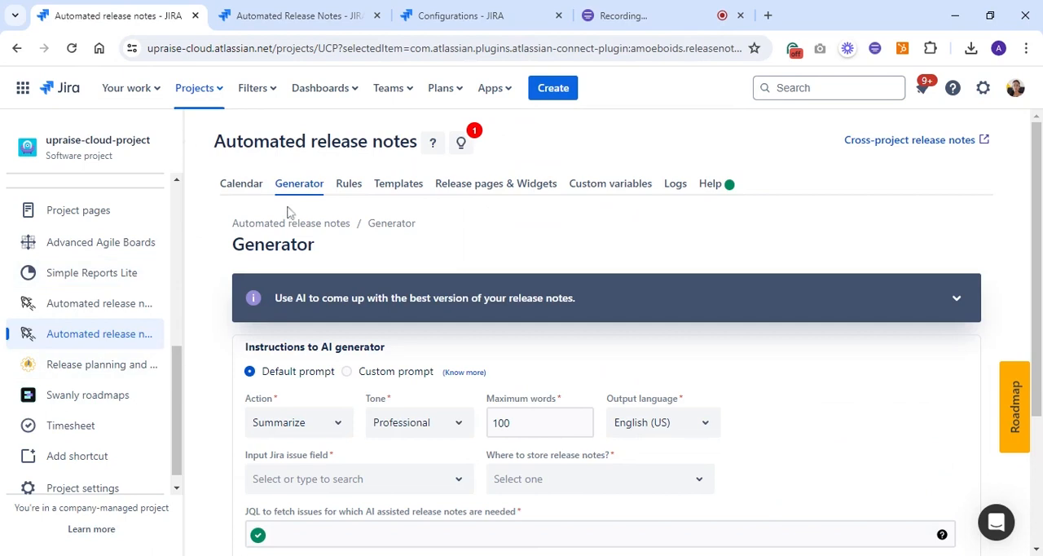
left_click(183, 142)
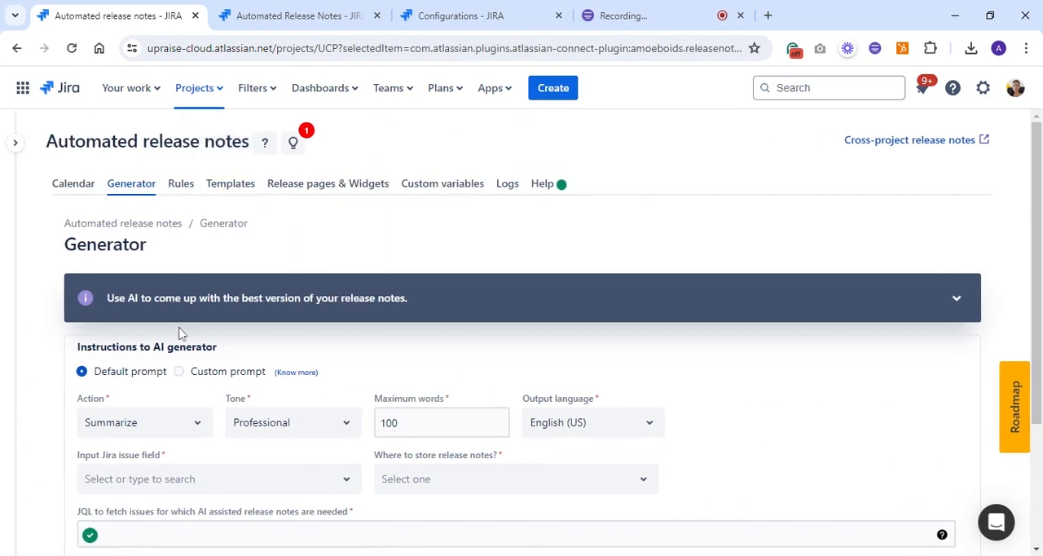
Review the default prompt's choices for action, tone, maximum words and output language in the AI generator instructions
scroll(269, 421, "down", 2)
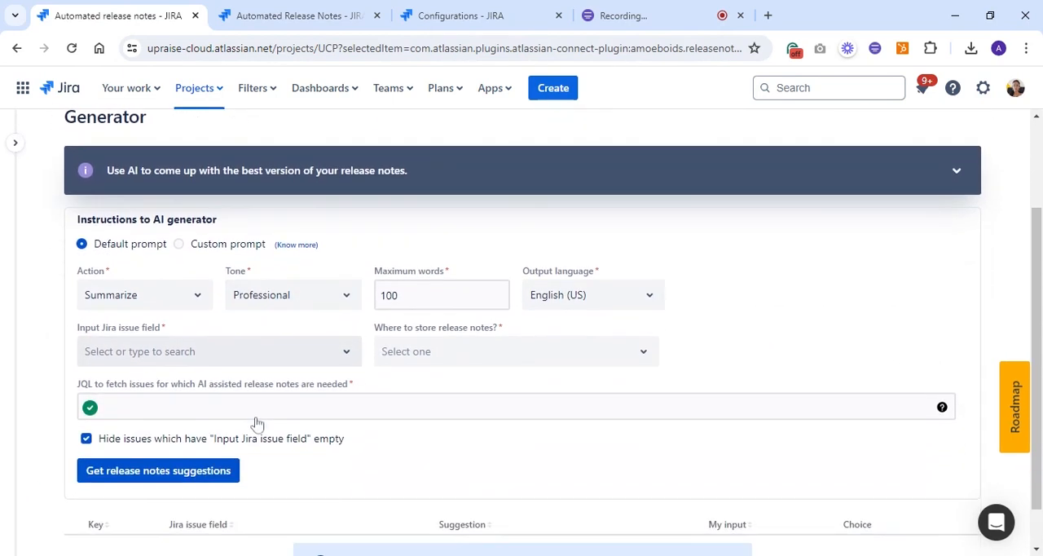
left_click(154, 300)
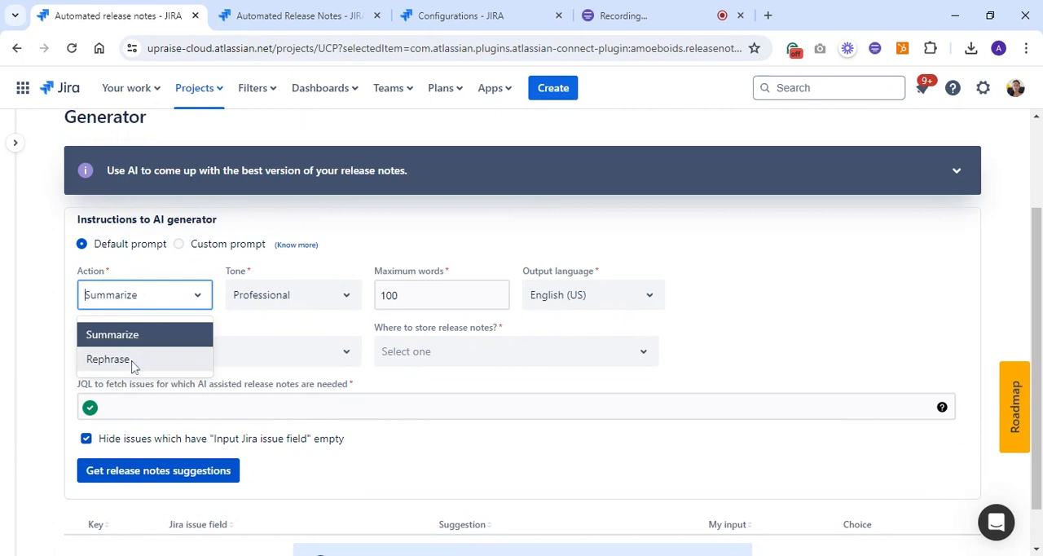
left_click(243, 302)
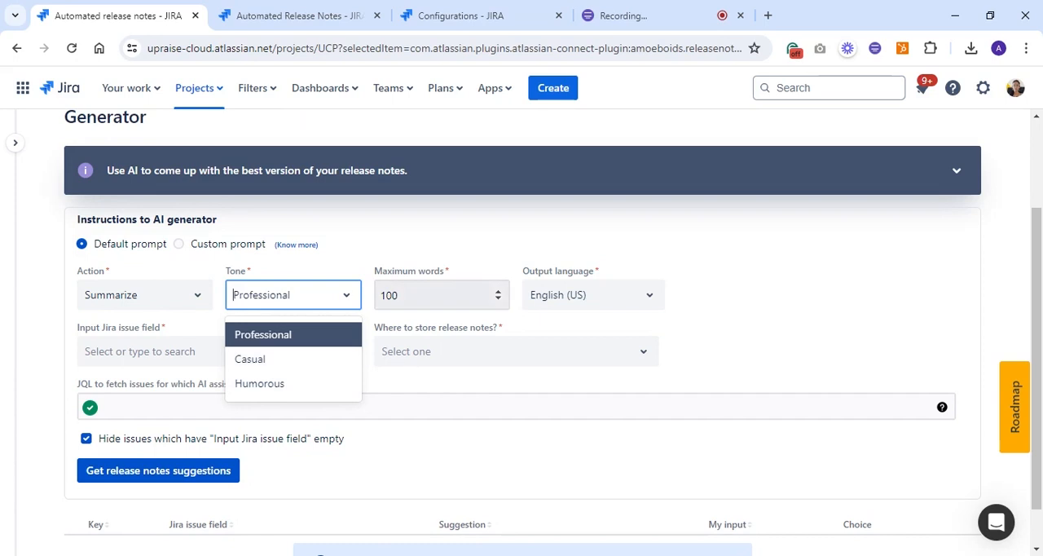
left_click(432, 295)
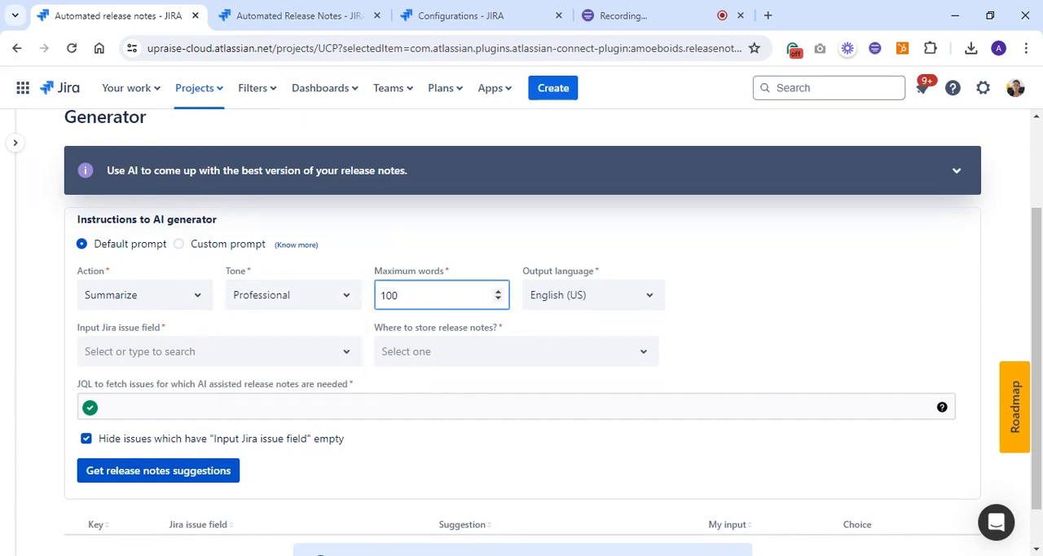
left_click(599, 297)
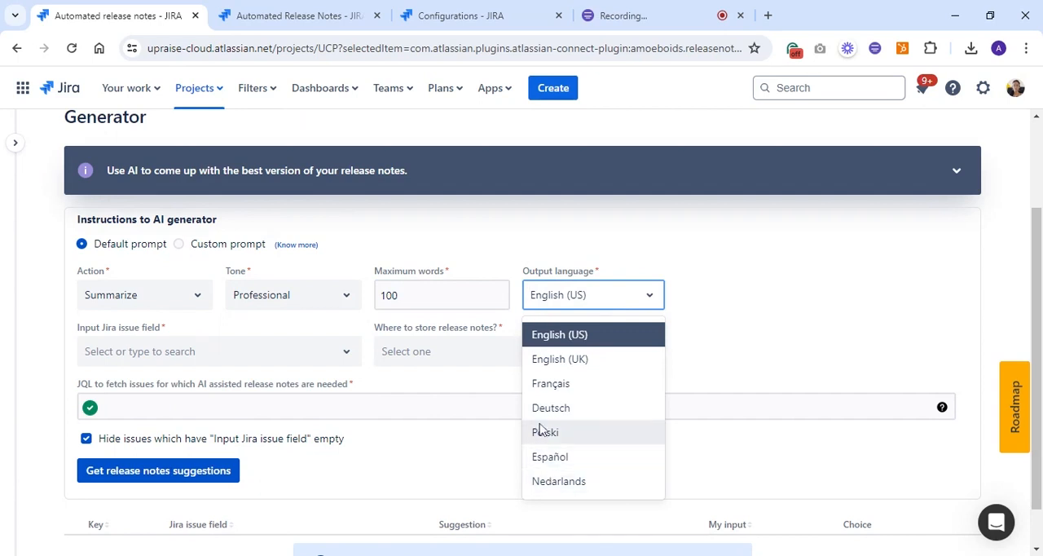
left_click(424, 388)
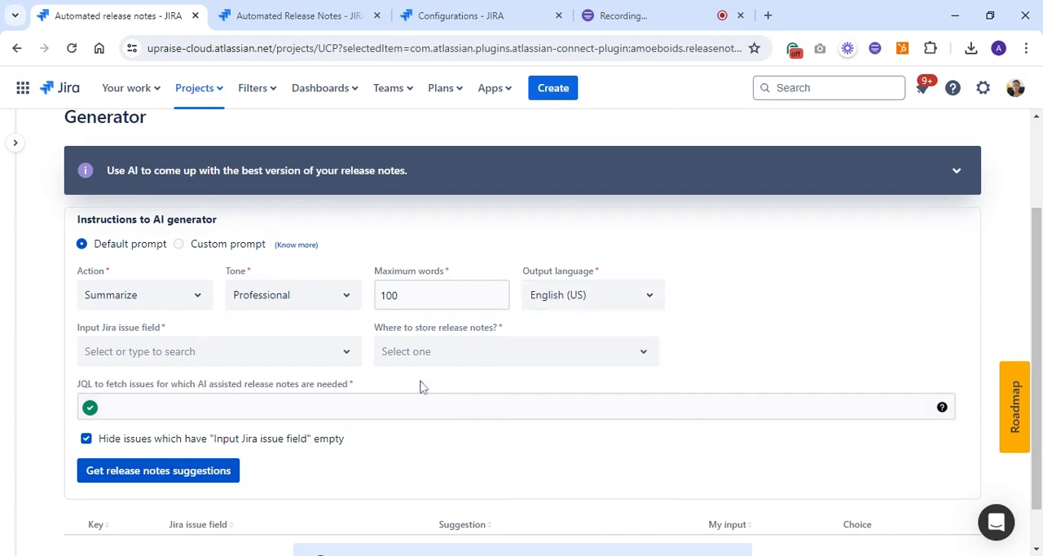
scroll(471, 428, "down", 1)
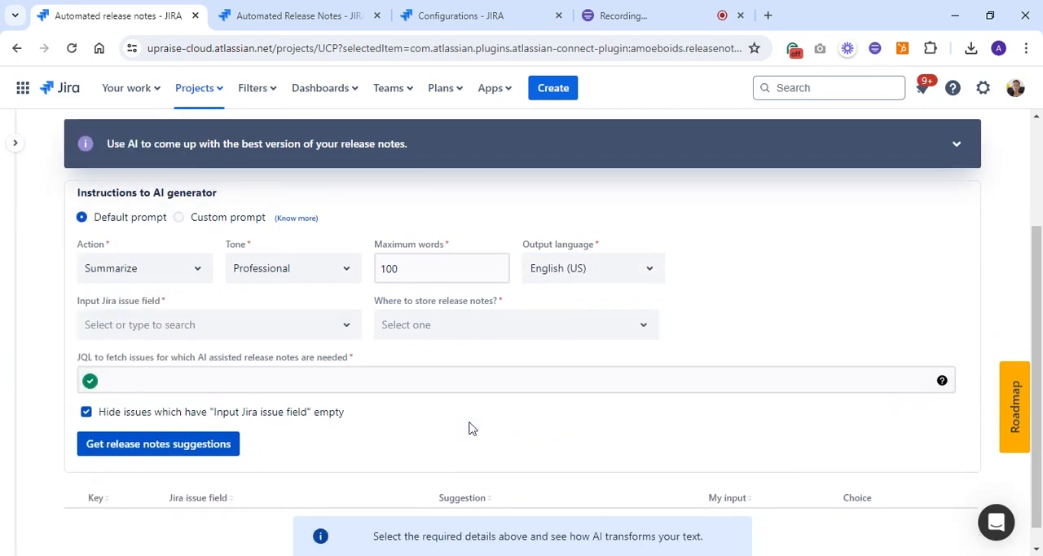
Set the input Jira issue field to Description
left_click(181, 308)
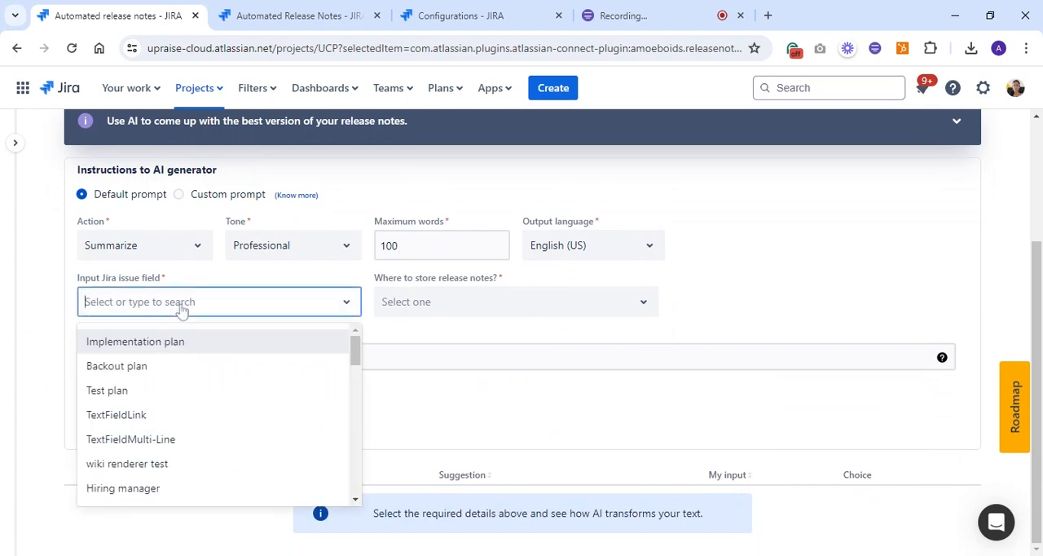
type("des")
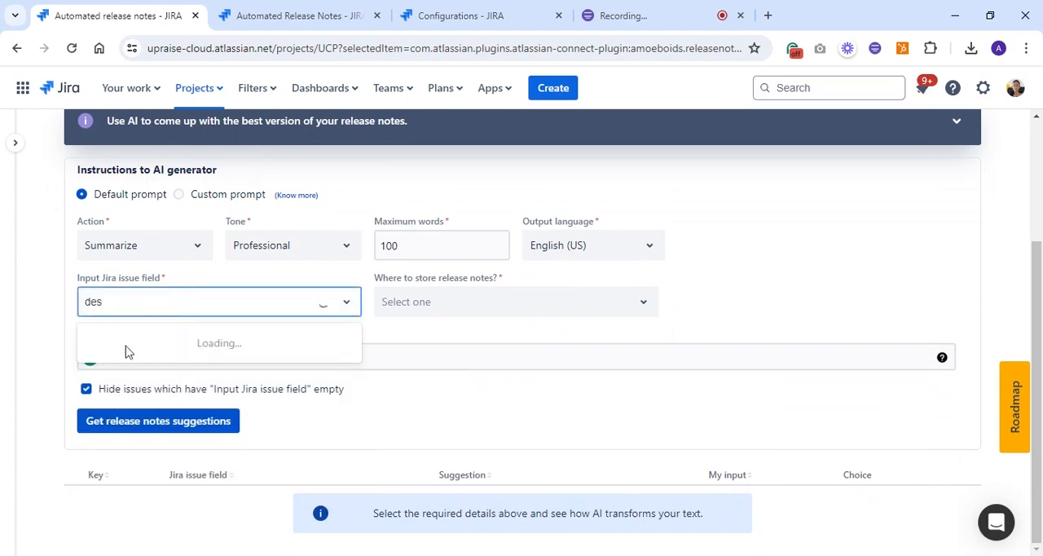
left_click(134, 348)
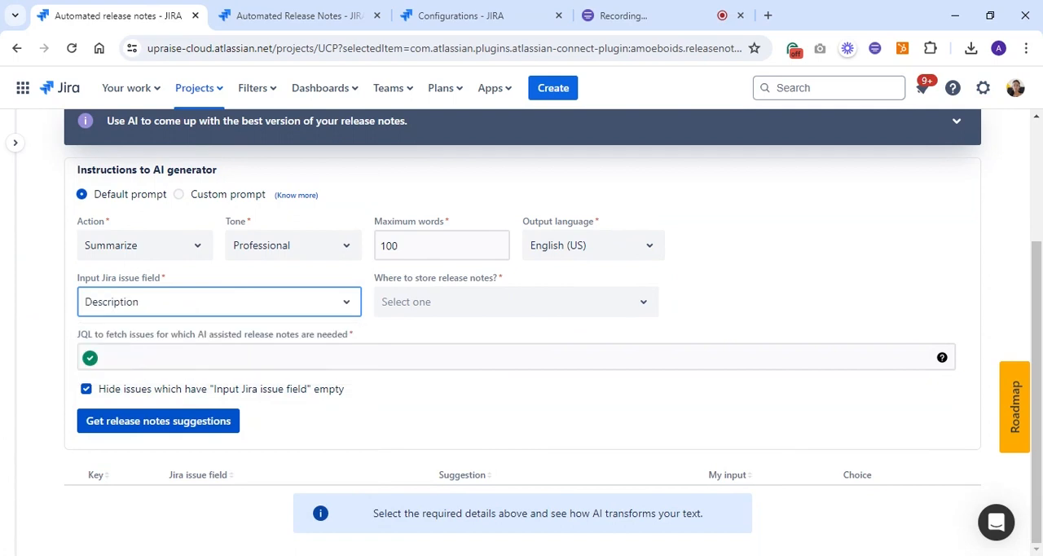
Store the release notes using a Jira issue field, with "Description for public release notes?" as the output field
left_click(389, 308)
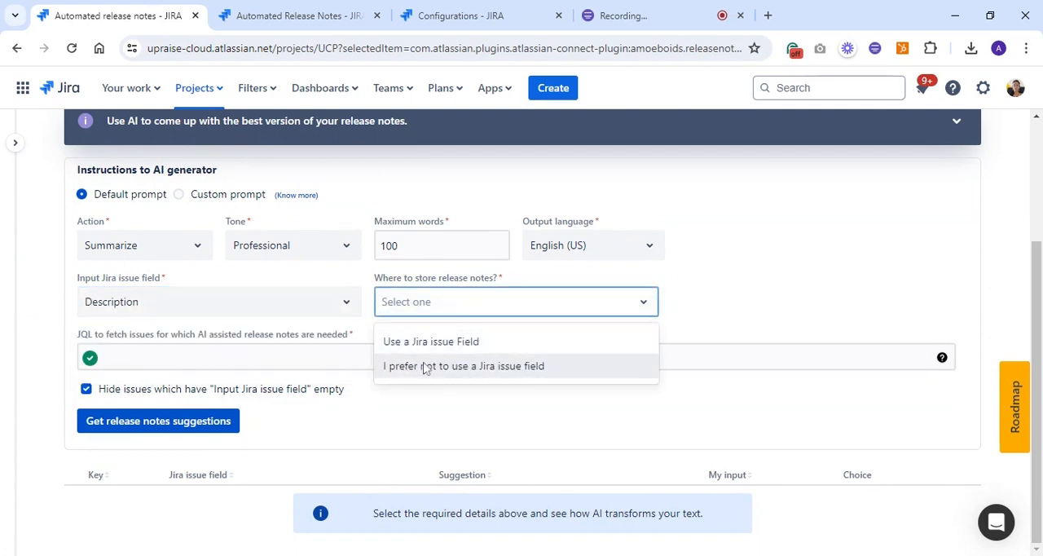
left_click(462, 342)
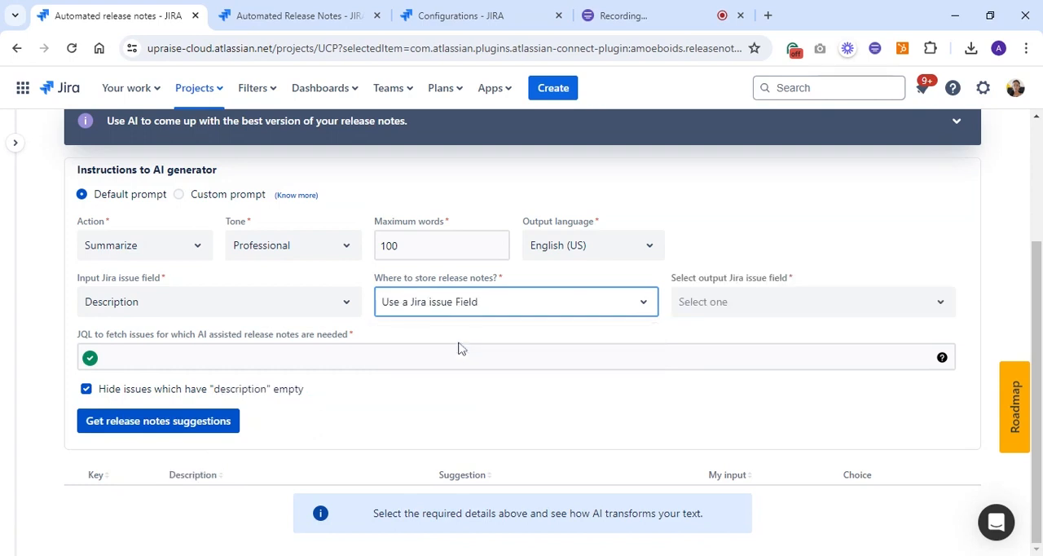
left_click(742, 314)
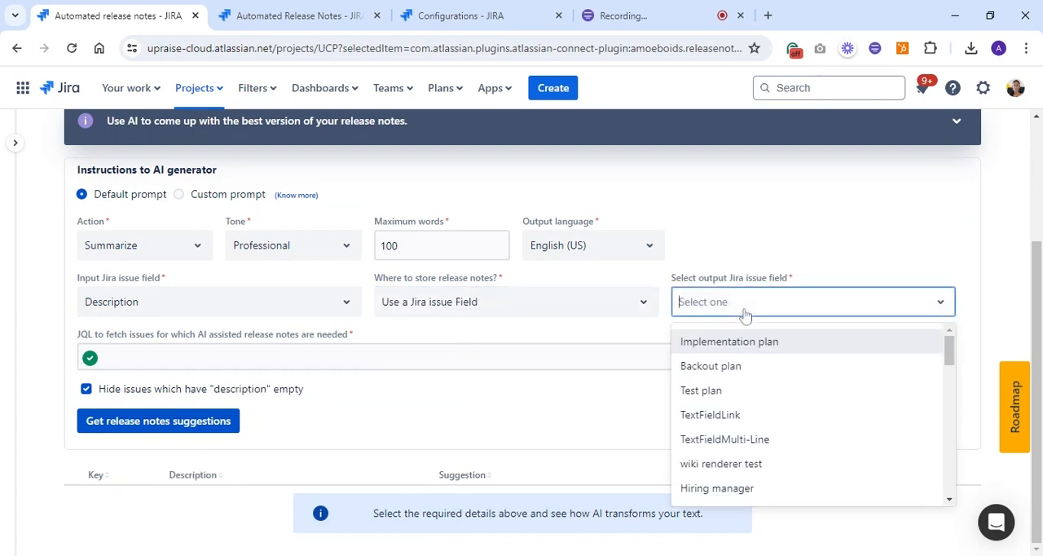
type("des")
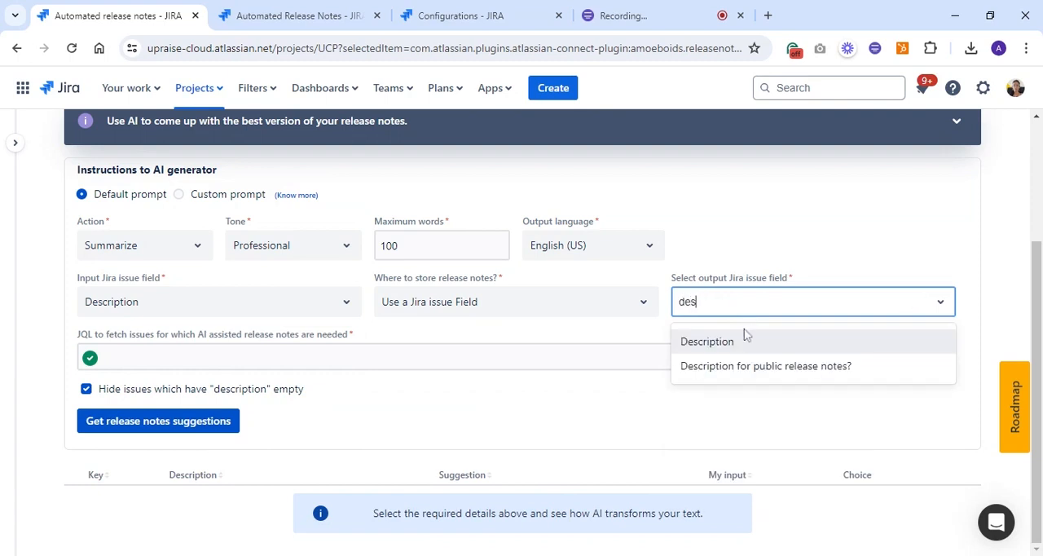
left_click(735, 374)
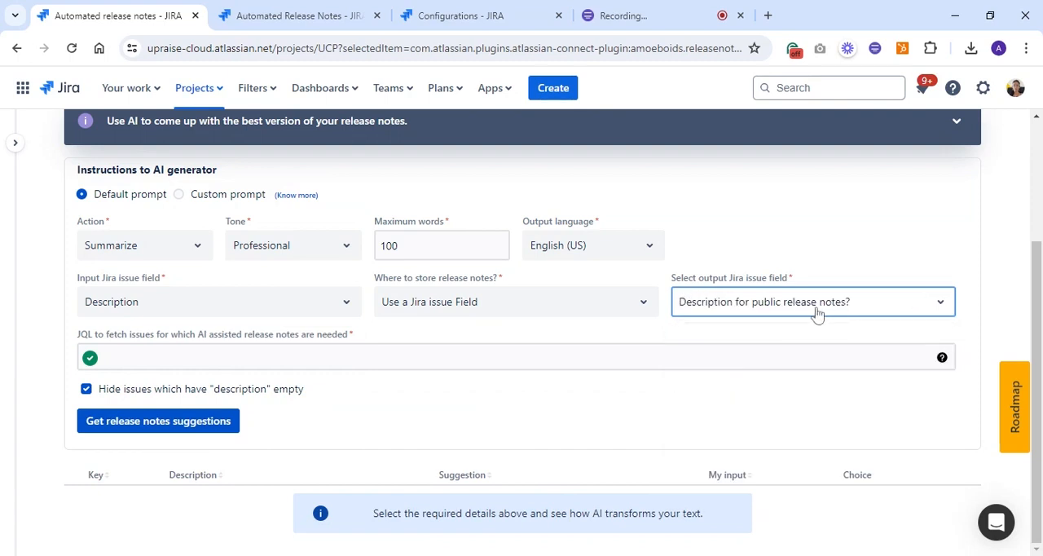
left_click(823, 238)
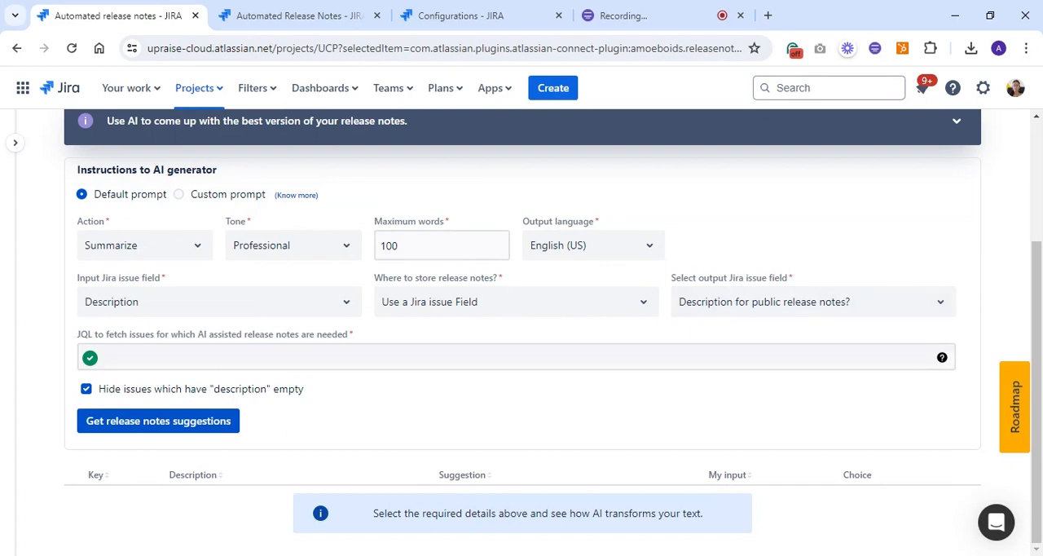
Start the JQL for fetching issues with the condition project = upraise-cloud-project
left_click(734, 357)
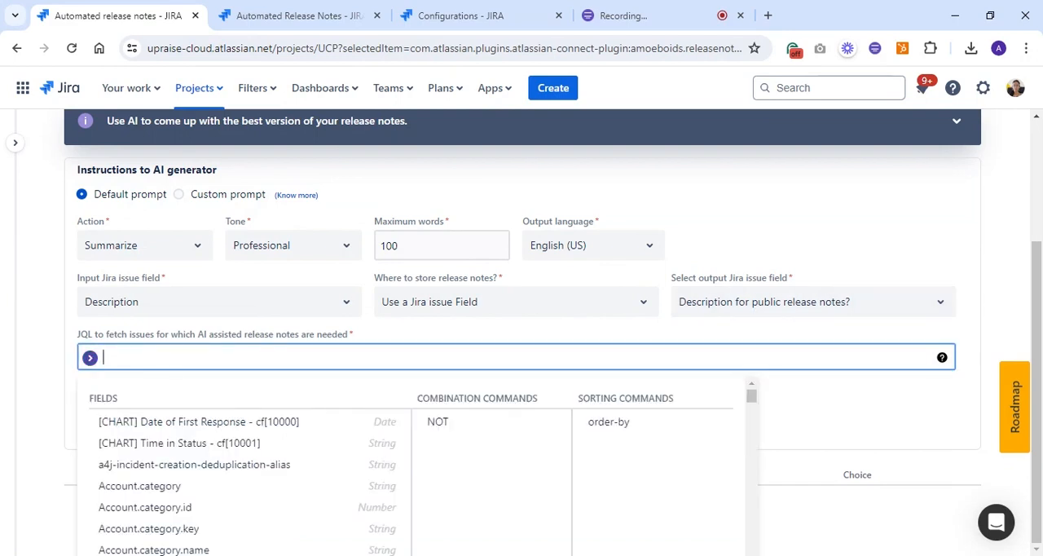
type("project ")
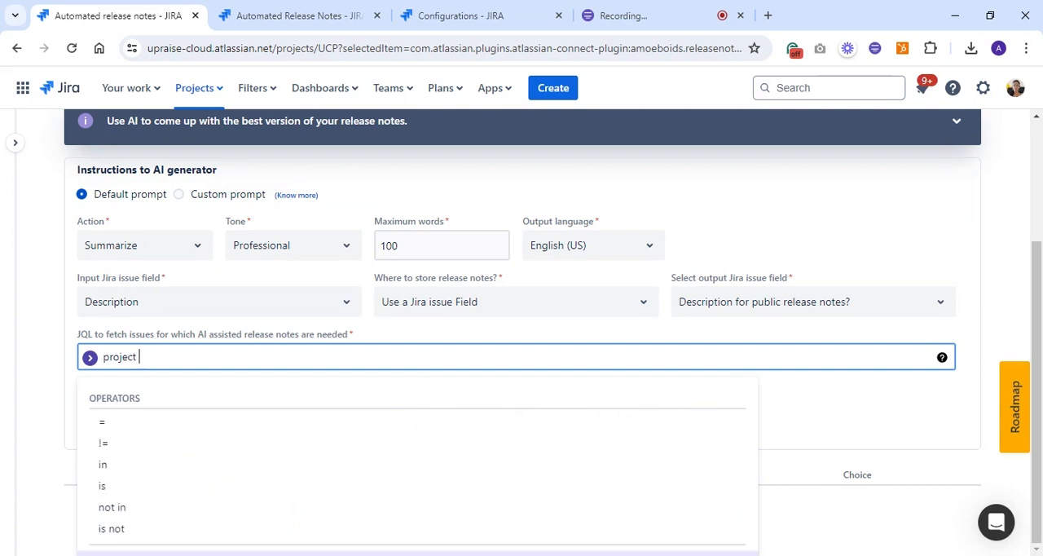
type("= ")
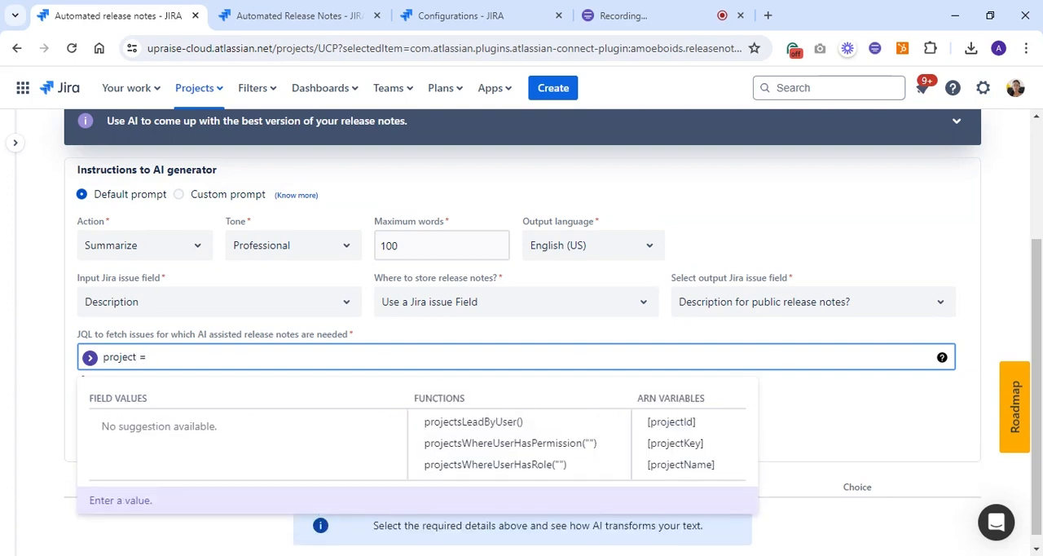
type("u")
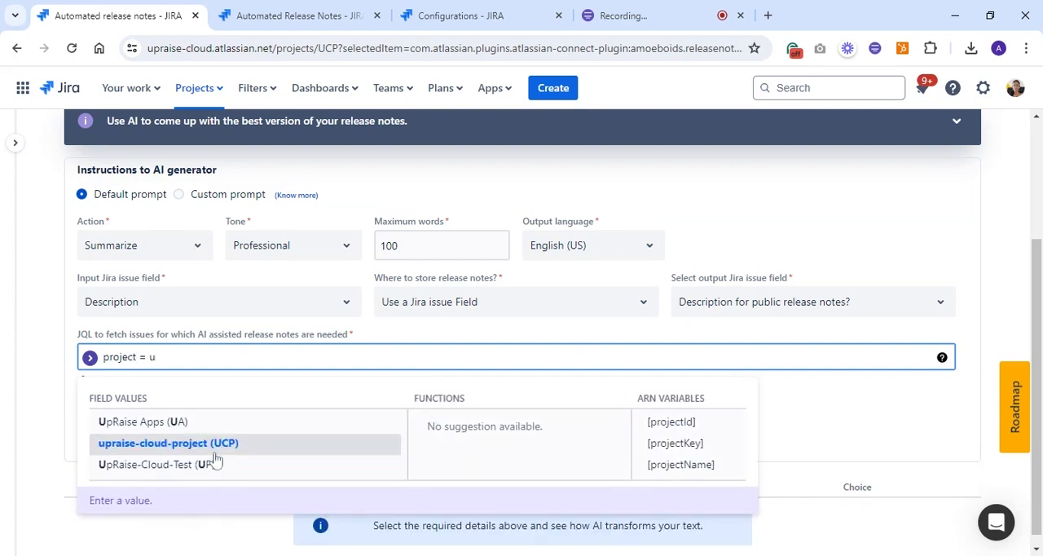
left_click(214, 445)
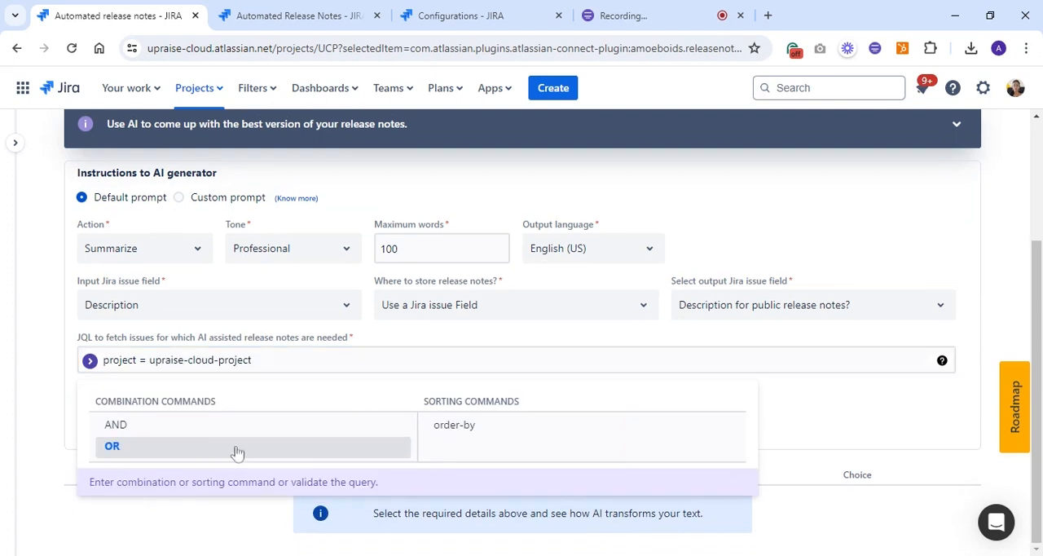
Extend the JQL query with the condition AND fixVersion = V2.0
left_click(152, 427)
type("fix")
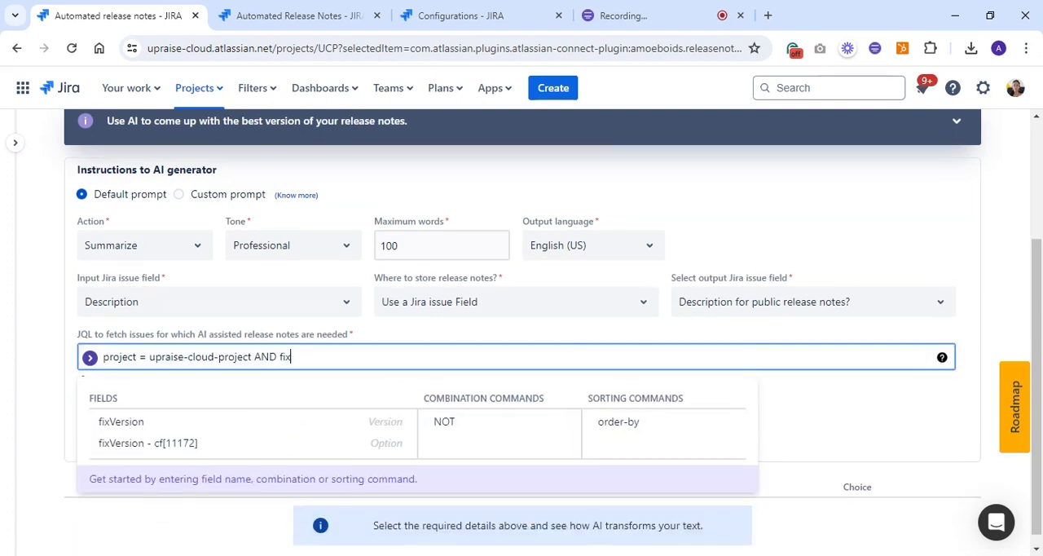
left_click(111, 429)
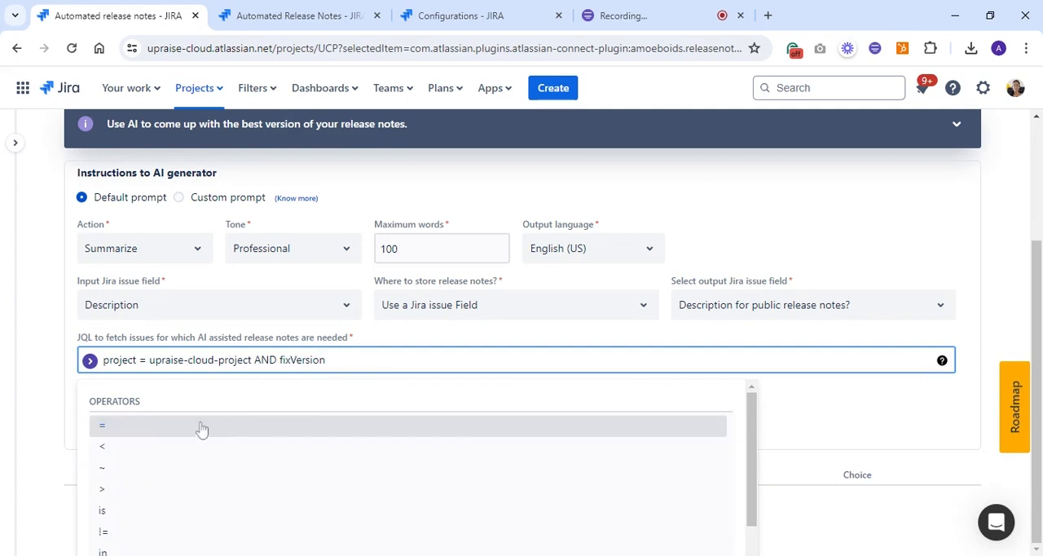
left_click(203, 429)
type("v")
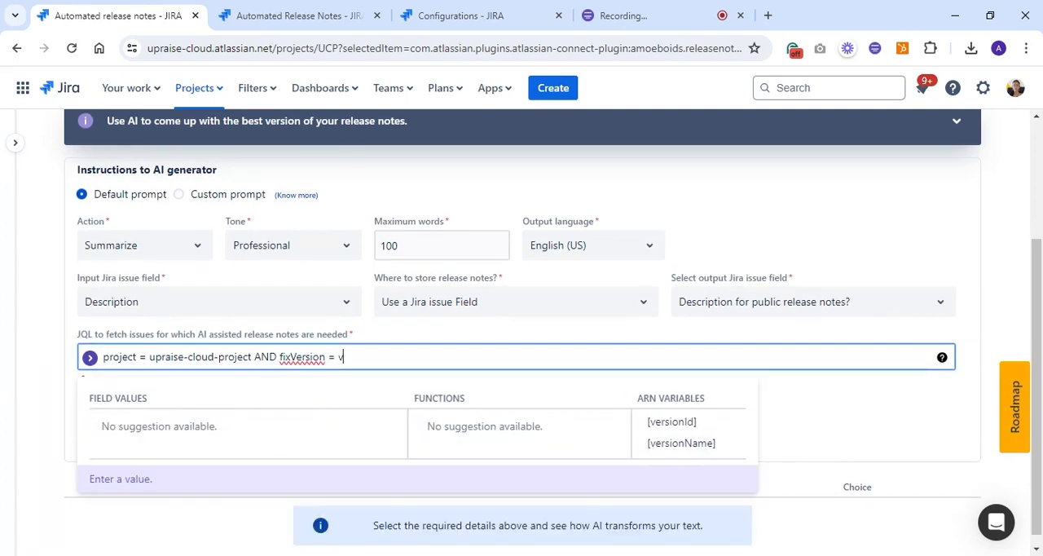
type("2.")
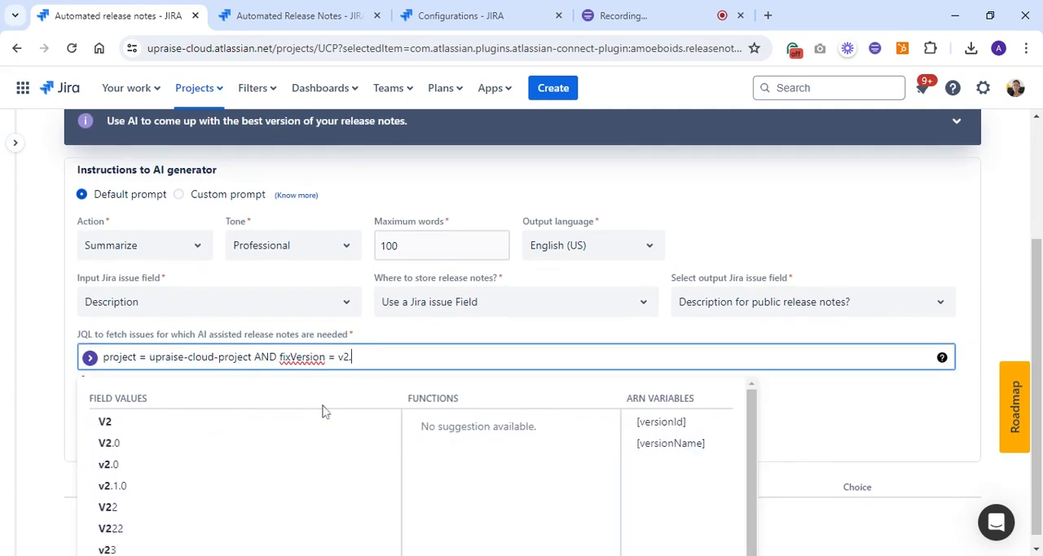
left_click(190, 445)
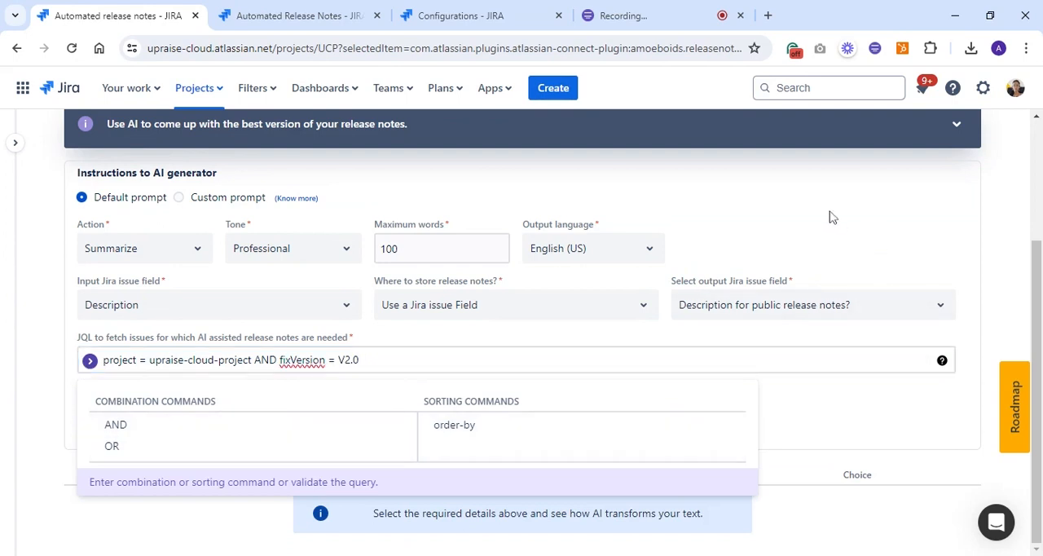
Get the AI release notes suggestions for the issues matched by the JQL query and look through the results
left_click(832, 216)
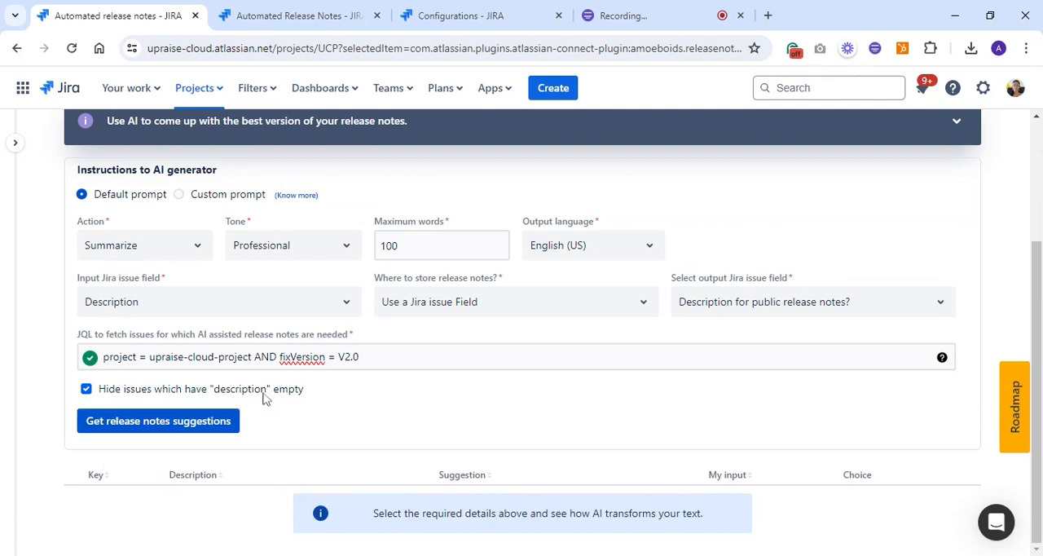
left_click(138, 420)
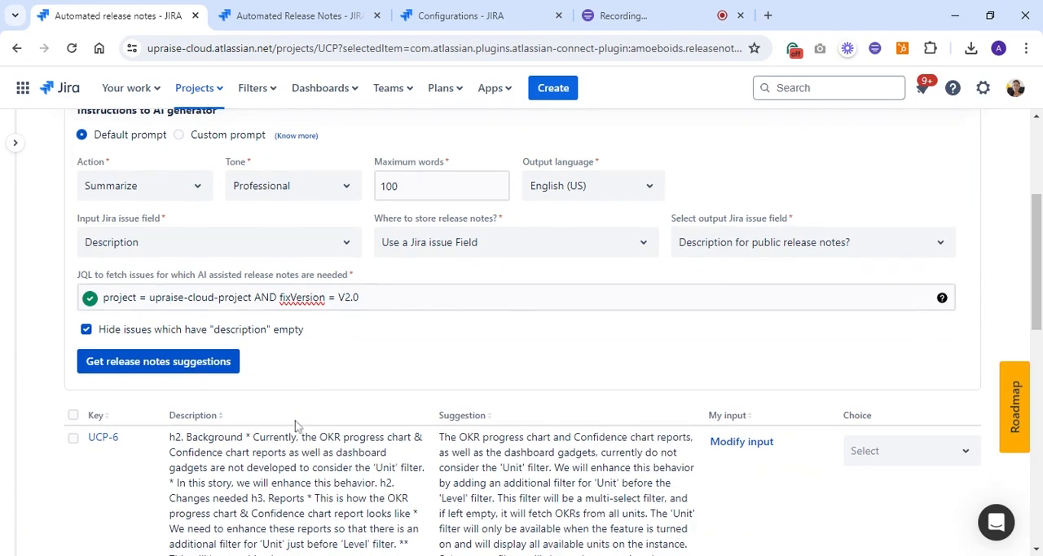
scroll(296, 426, "down", 2)
scroll(138, 230, "down", 8)
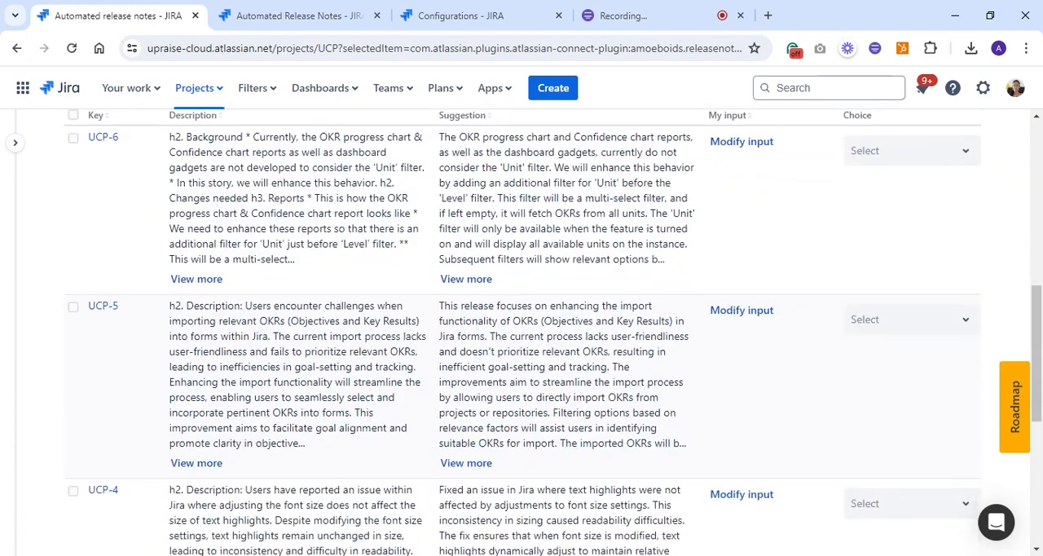
scroll(138, 230, "up", 9)
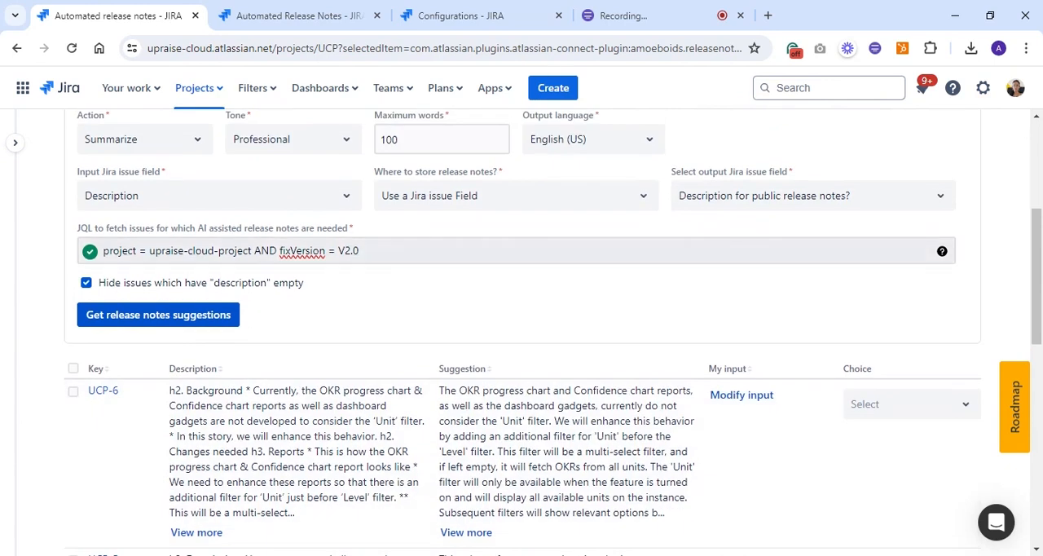
scroll(522, 330, "down", 3)
scroll(521, 329, "down", 2)
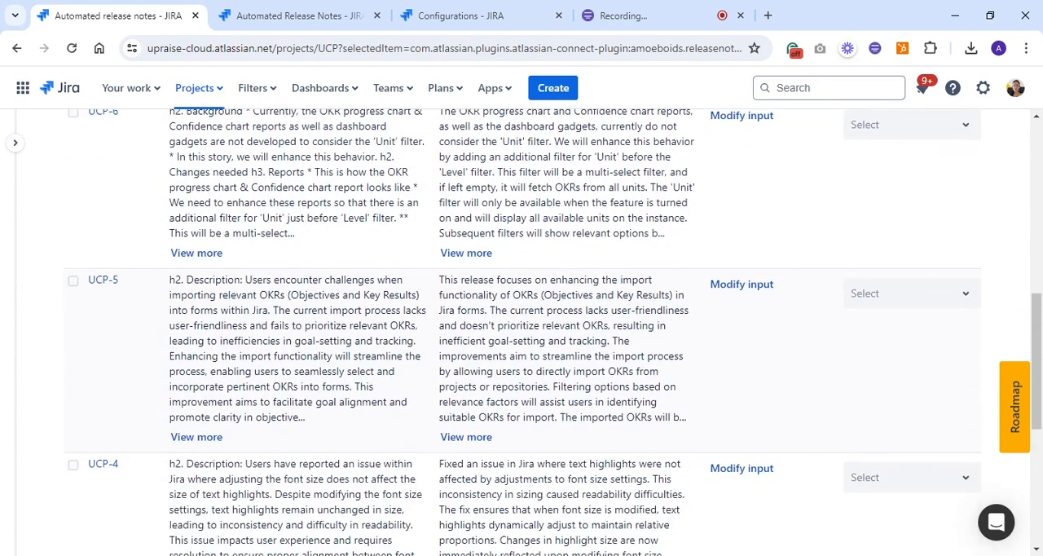
scroll(521, 329, "up", 2)
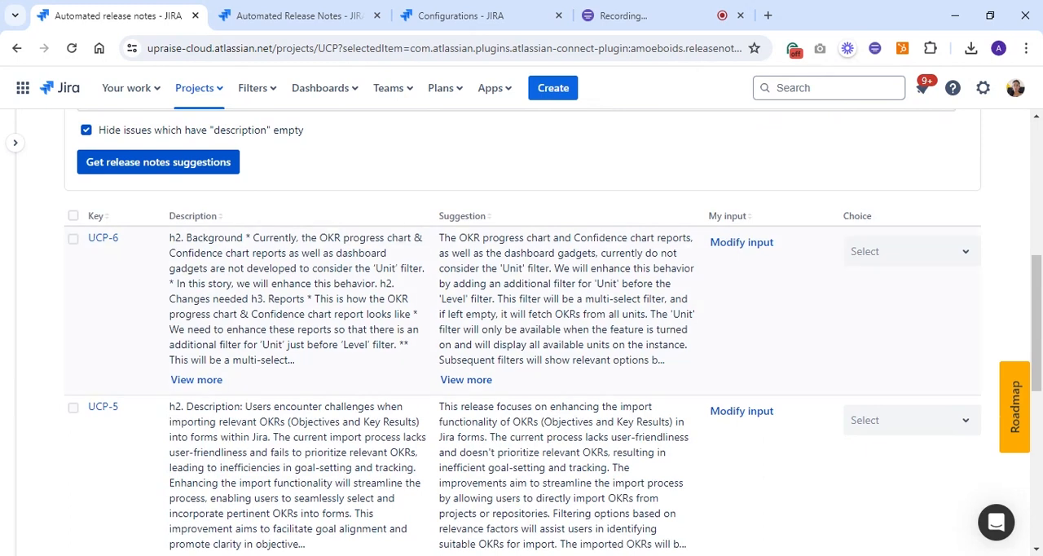
View the full description of UCP-6 and the full AI suggestion generated for it
left_click(180, 383)
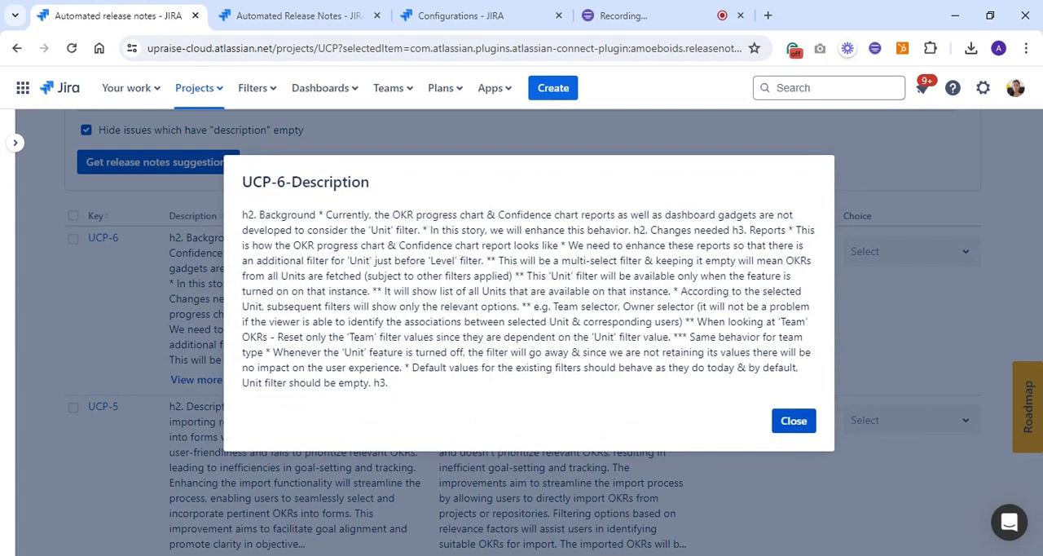
left_click_drag(255, 214, 338, 214)
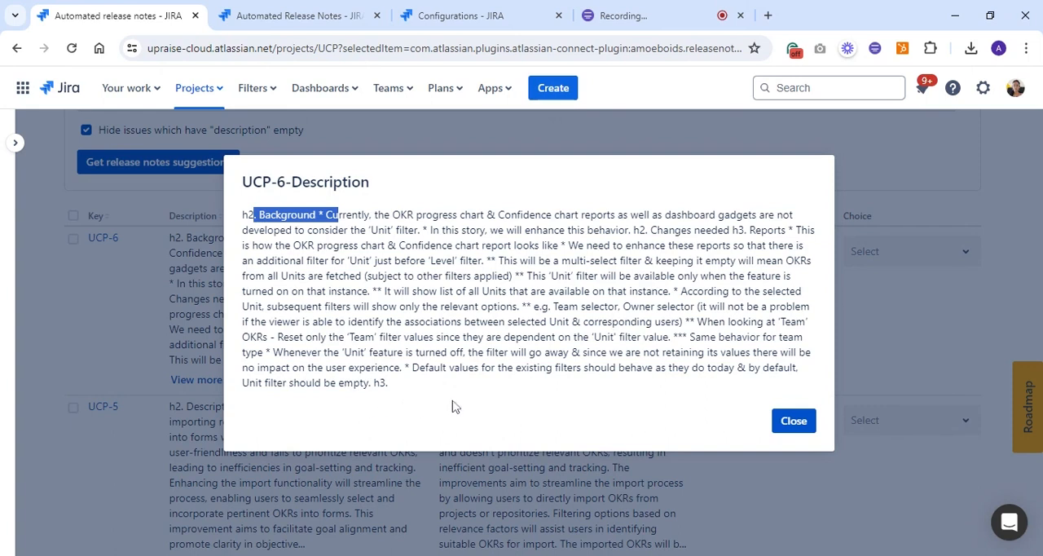
left_click(792, 422)
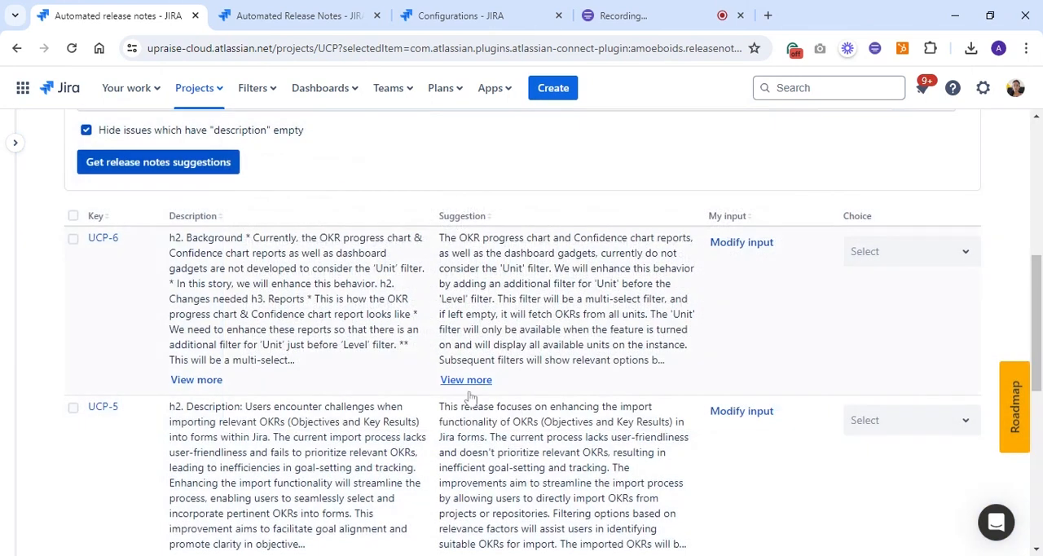
left_click(469, 380)
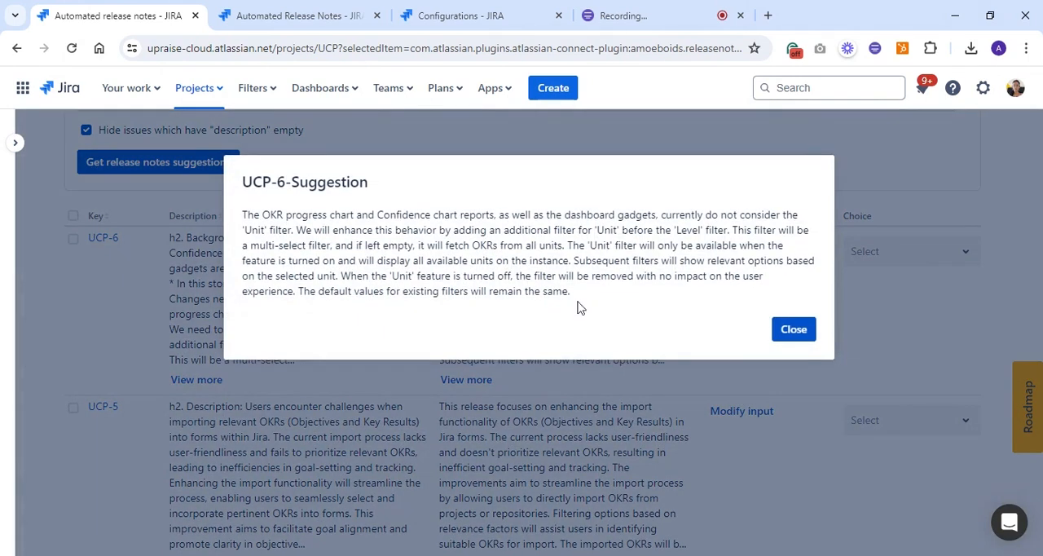
left_click_drag(575, 301, 242, 214)
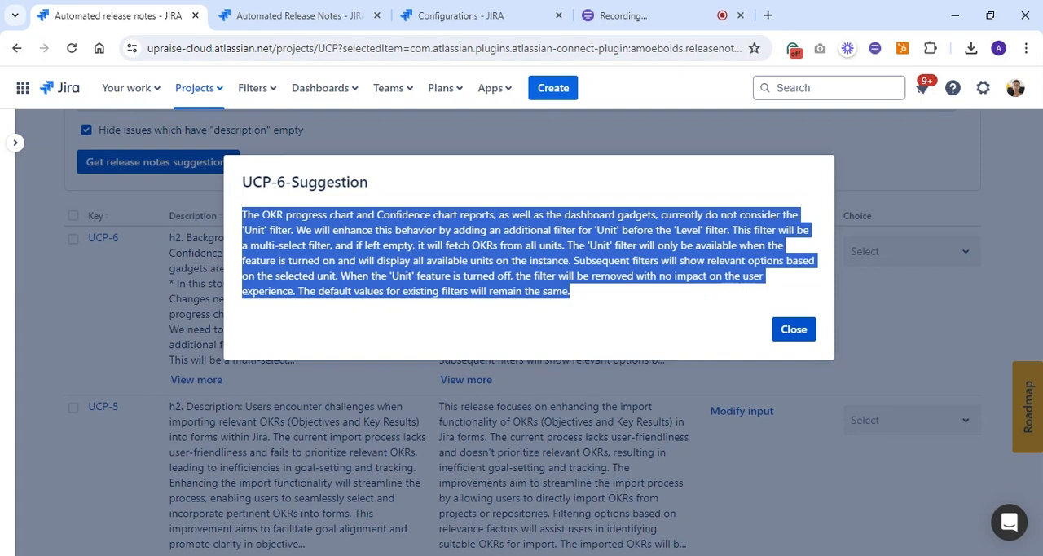
left_click(797, 334)
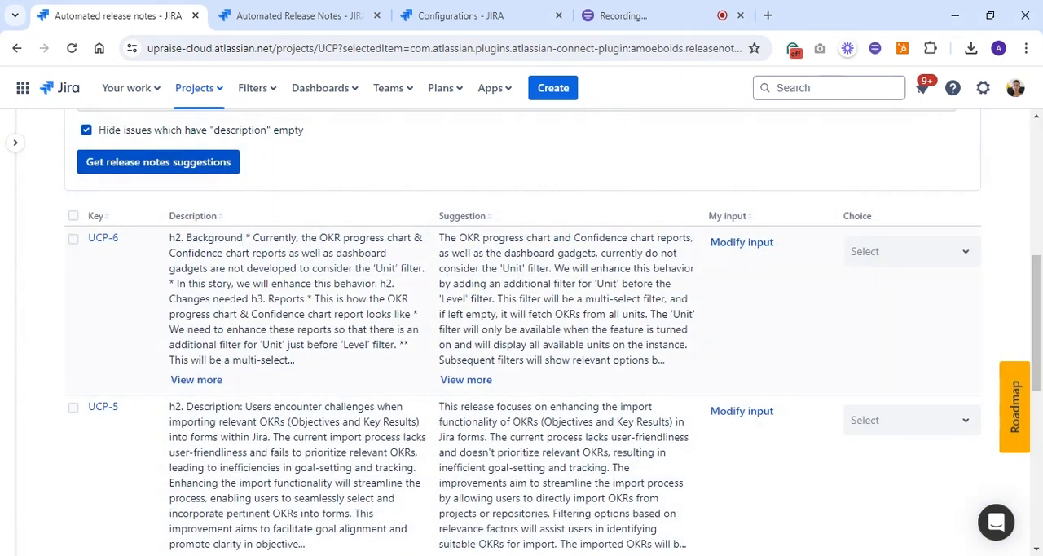
Open the My input text of UCP-6 for editing, cancel the edit and close it
left_click(736, 244)
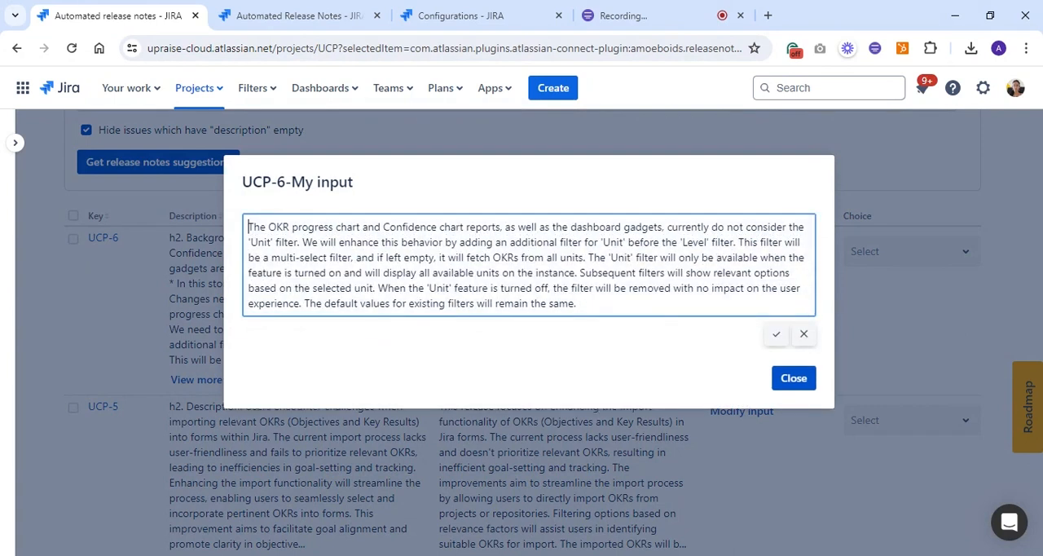
left_click(804, 333)
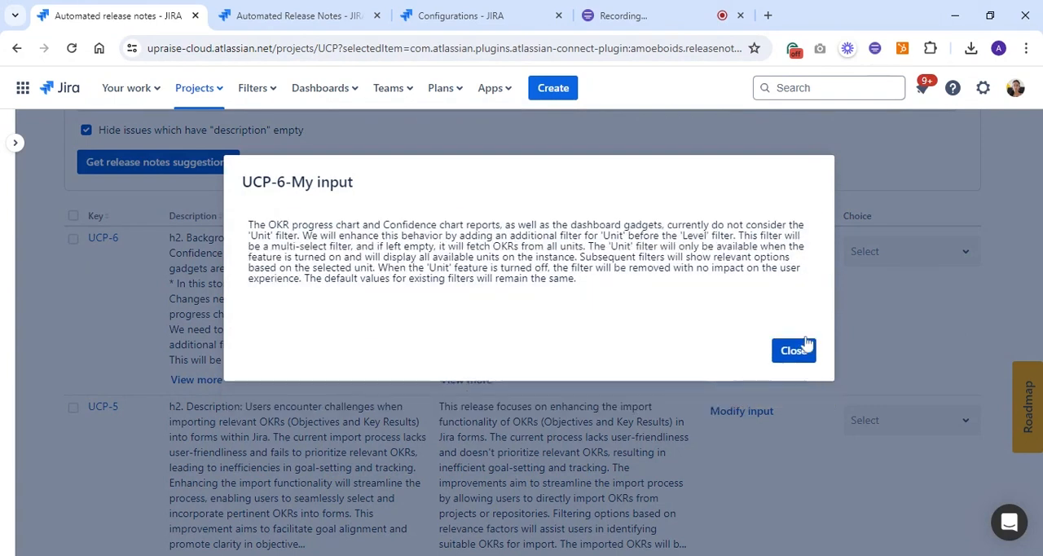
left_click(793, 351)
Examine the choice options available for UCP-6 and its My input text
left_click(872, 252)
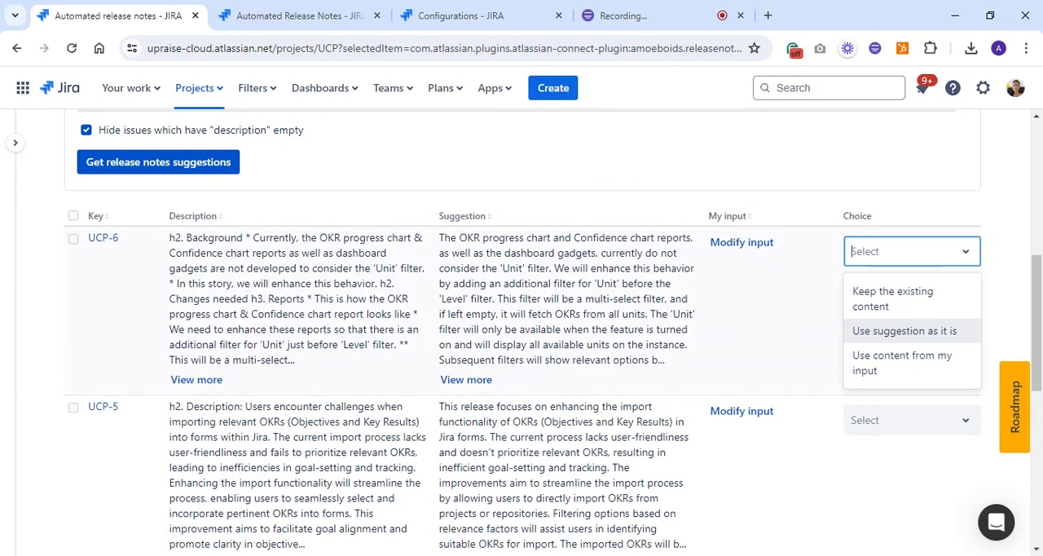
scroll(729, 268, "up", 3)
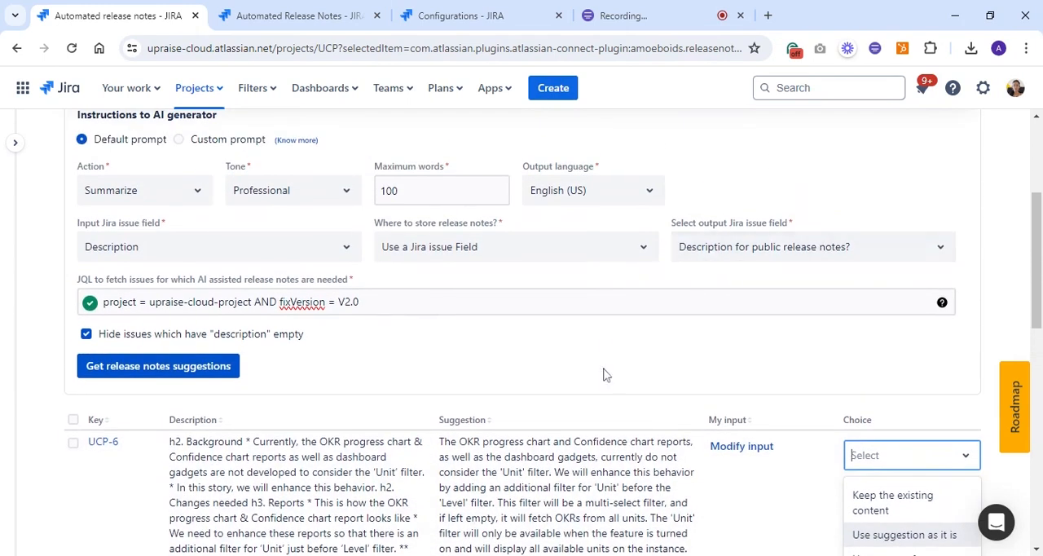
scroll(605, 373, "down", 2)
scroll(896, 293, "down", 2)
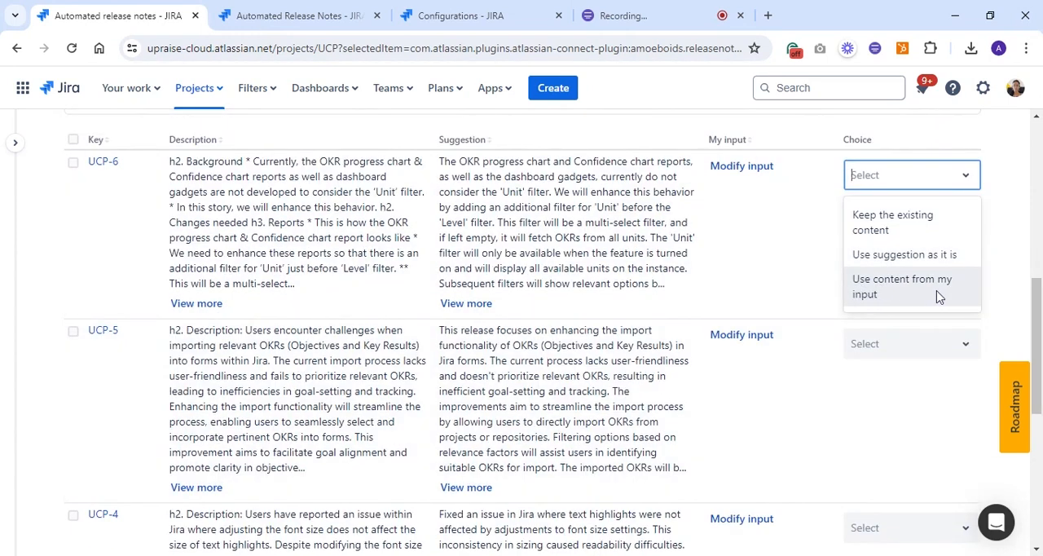
left_click(709, 261)
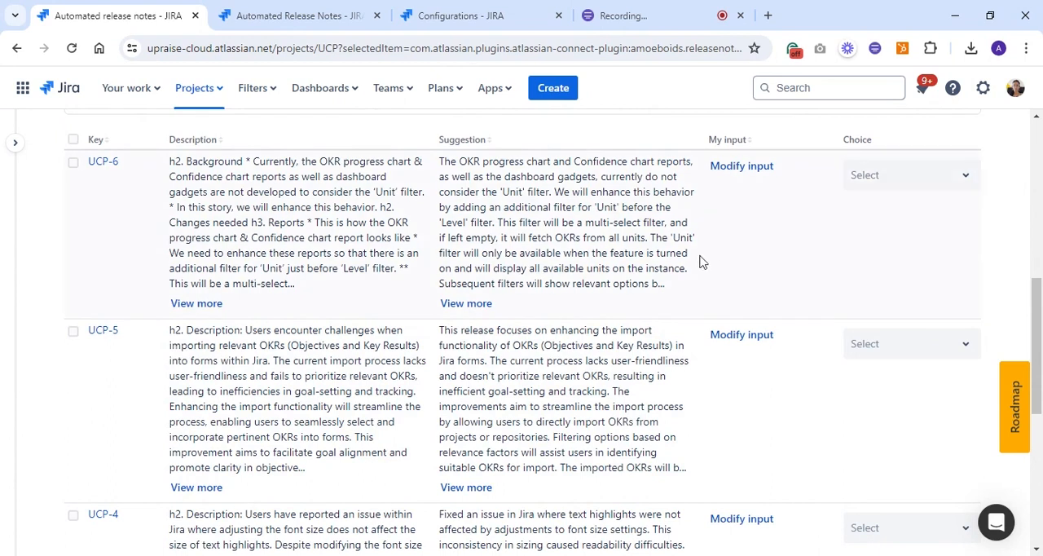
left_click(751, 167)
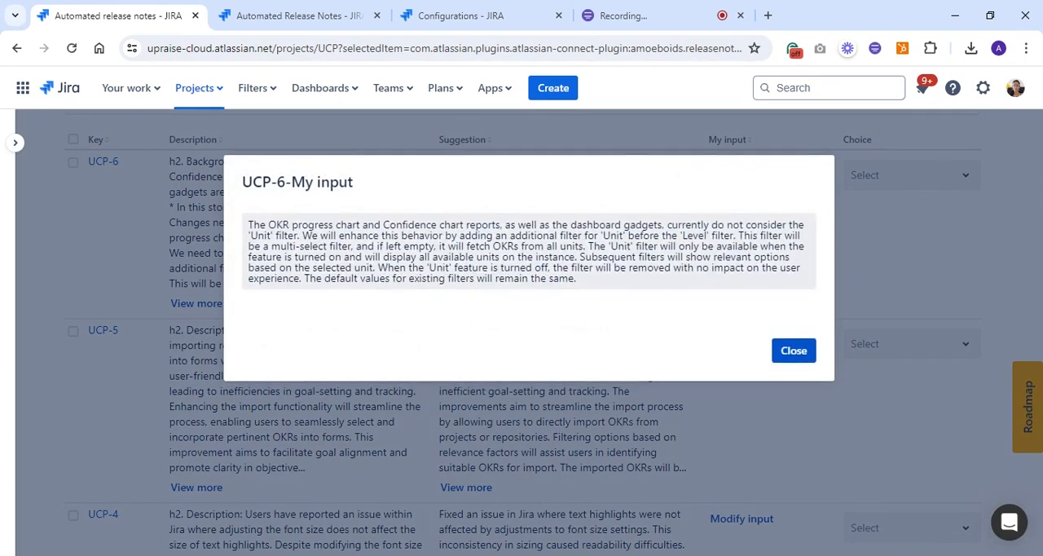
left_click(793, 350)
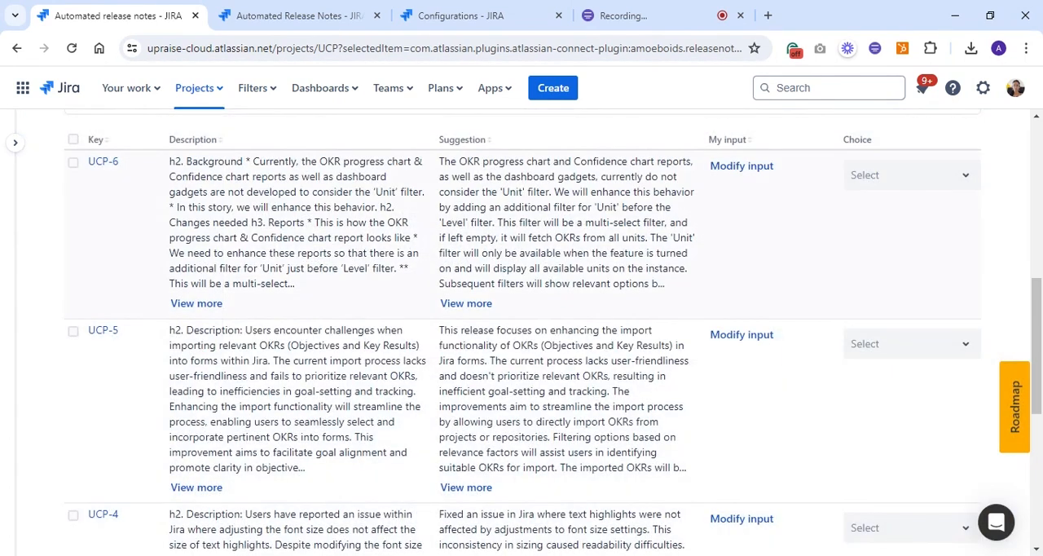
Select all listed issues and update their choice to "Use suggestion as it is"
scroll(624, 302, "up", 3)
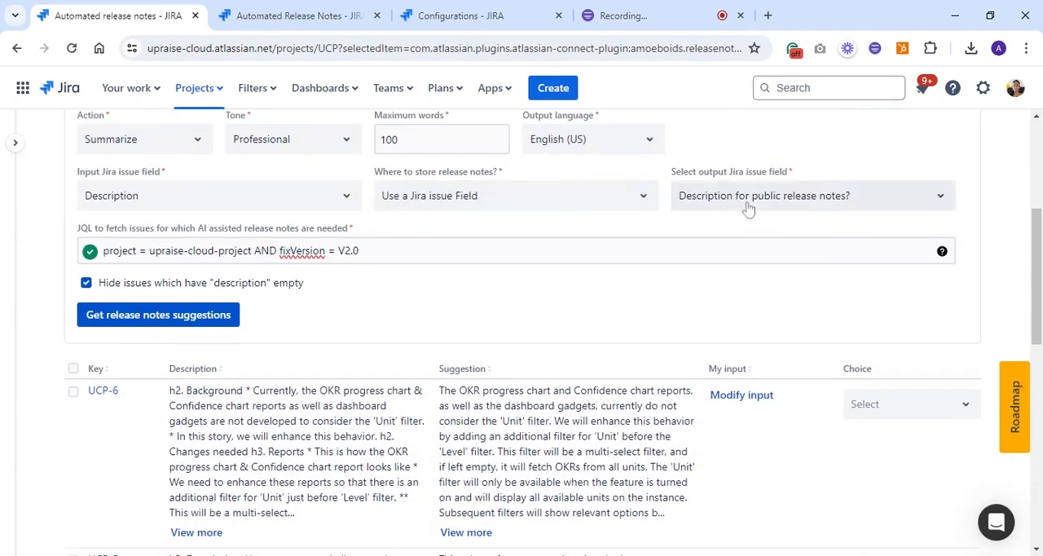
scroll(592, 364, "down", 5)
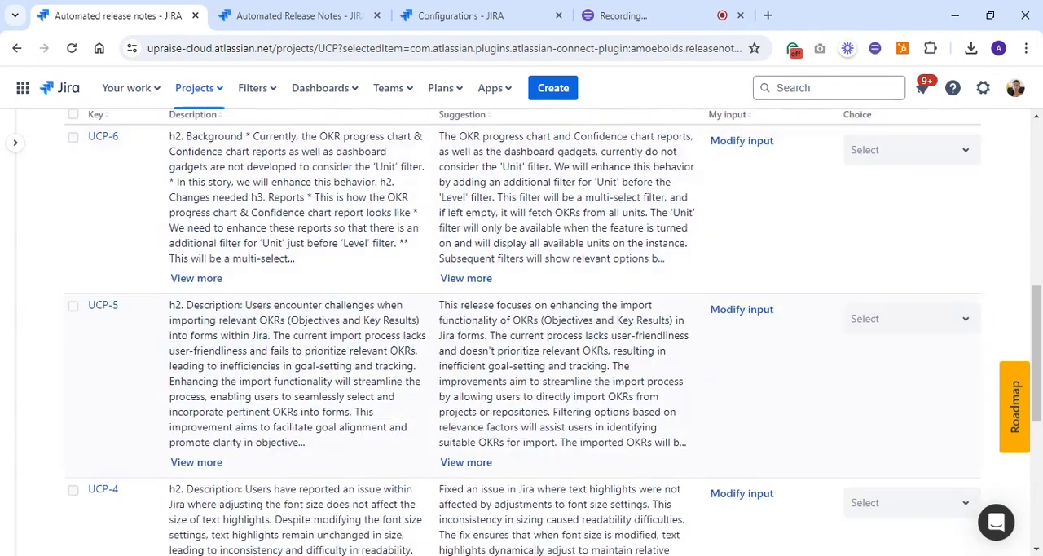
scroll(136, 329, "up", 3)
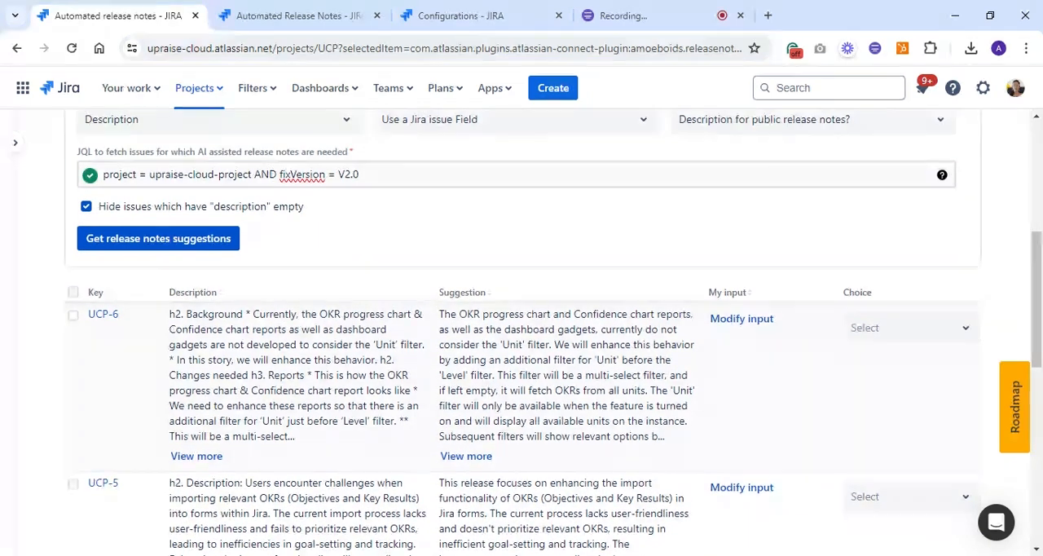
scroll(197, 312, "down", 2)
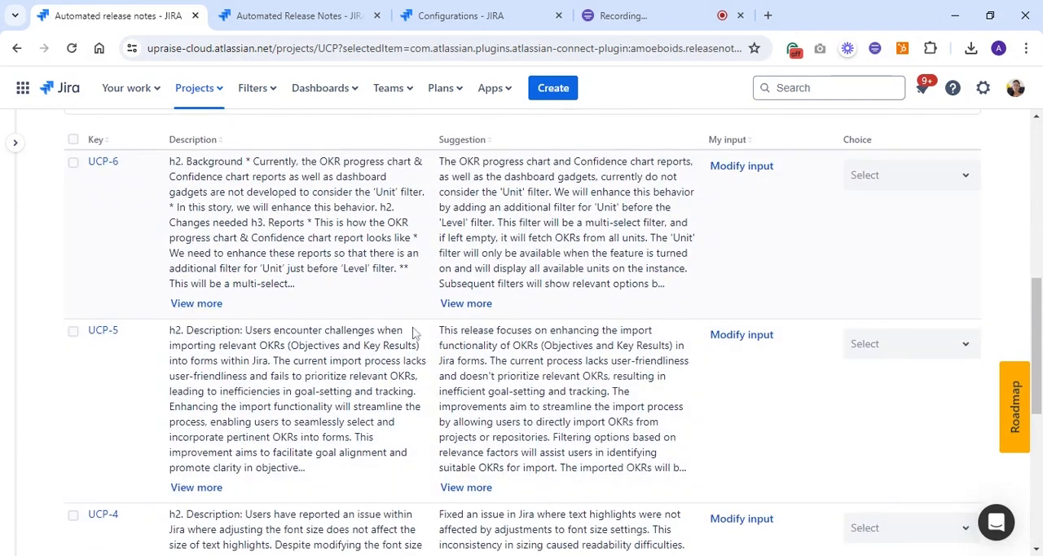
scroll(417, 334, "up", 2)
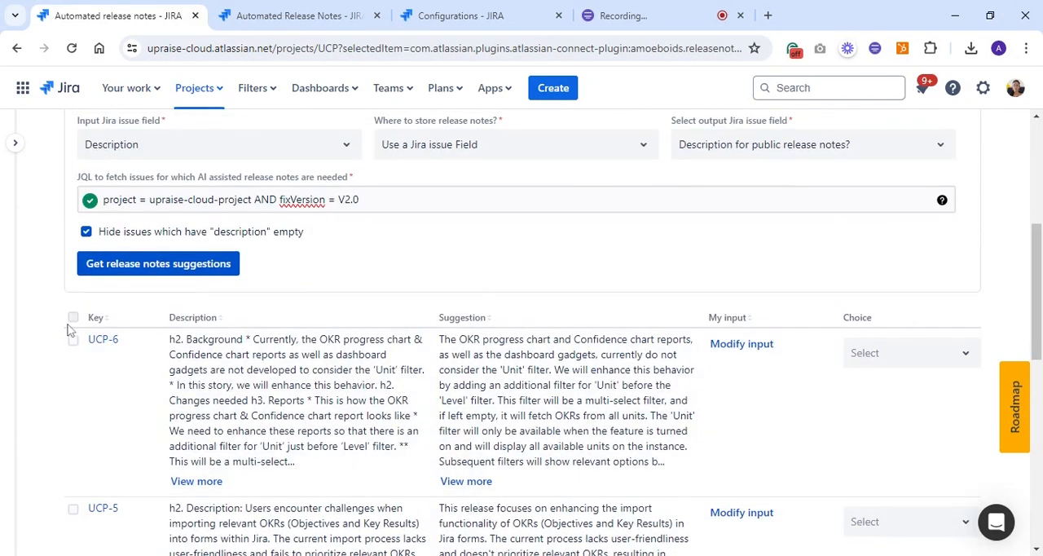
left_click(72, 318)
left_click(280, 331)
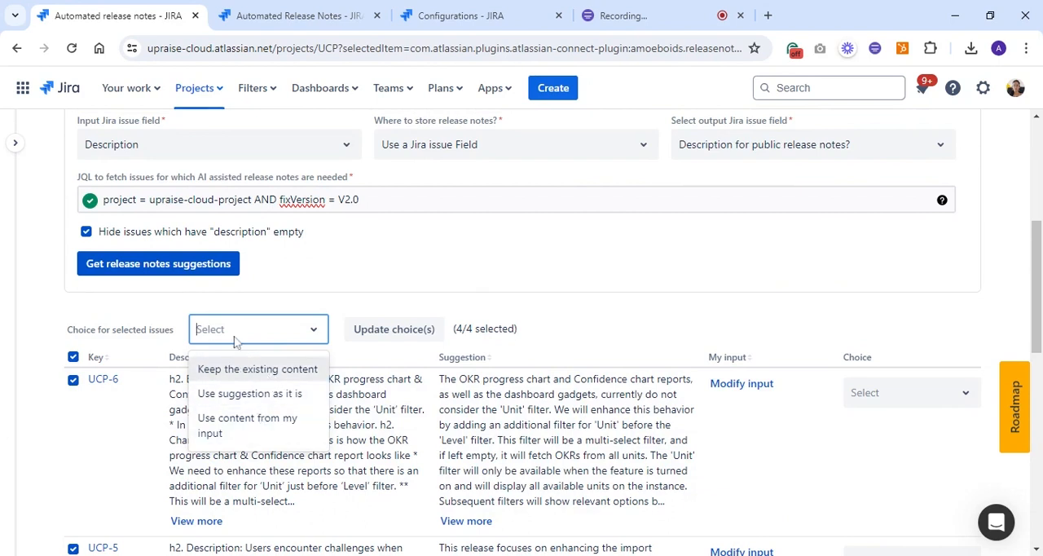
left_click(227, 399)
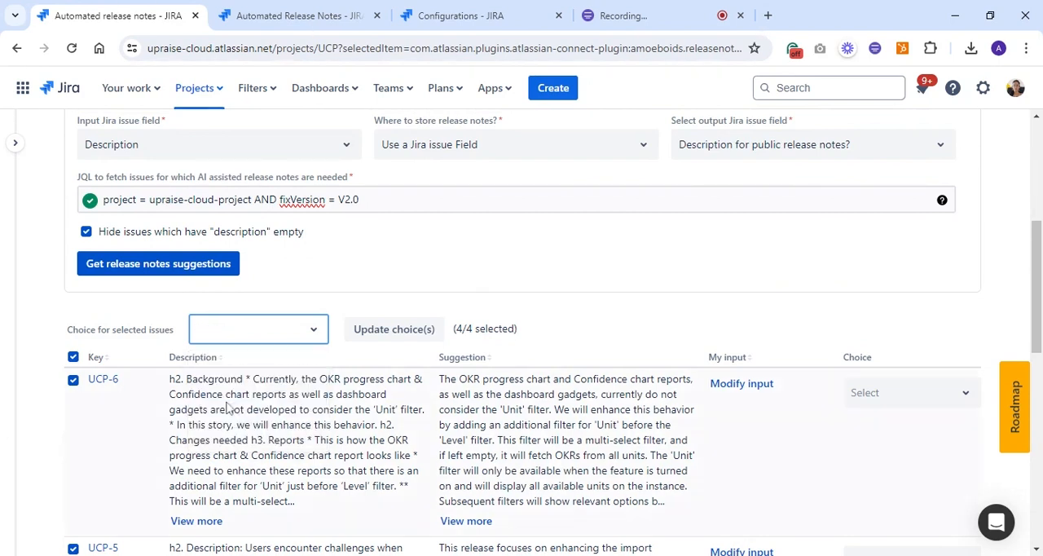
left_click(371, 336)
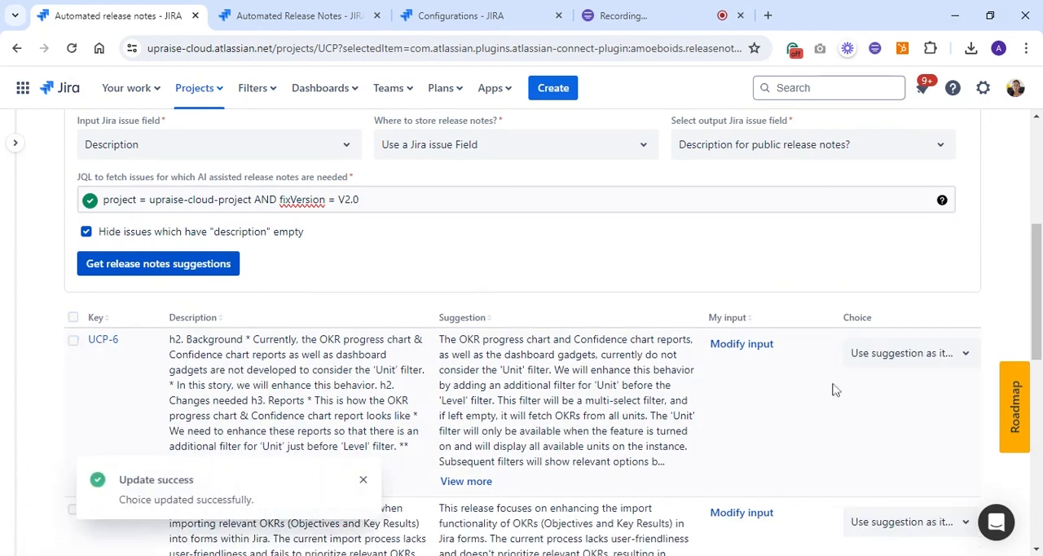
Enable "Send mail for this update" and update the Jira issues with the chosen suggestions
scroll(898, 381, "down", 1)
scroll(897, 381, "down", 5)
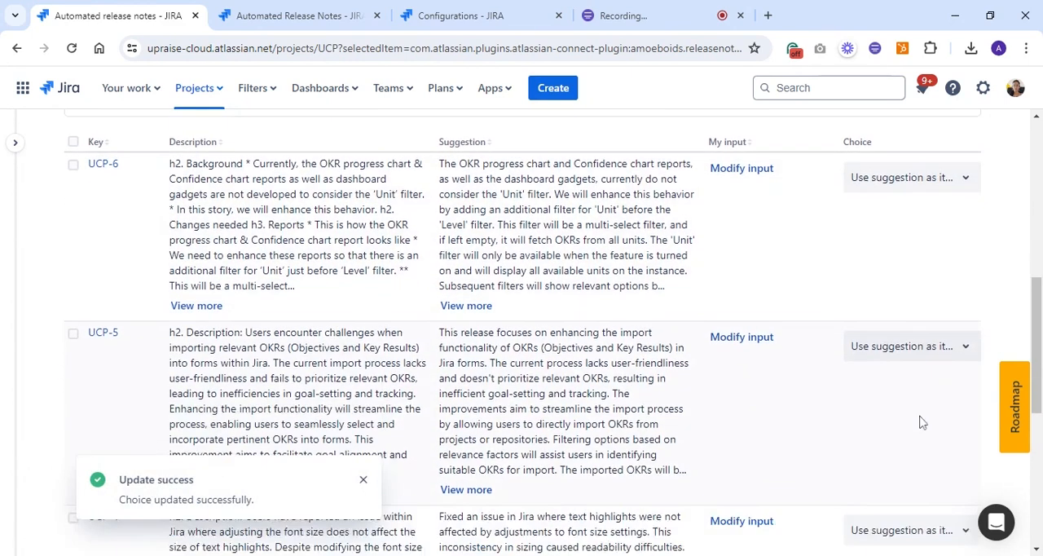
scroll(874, 371, "down", 3)
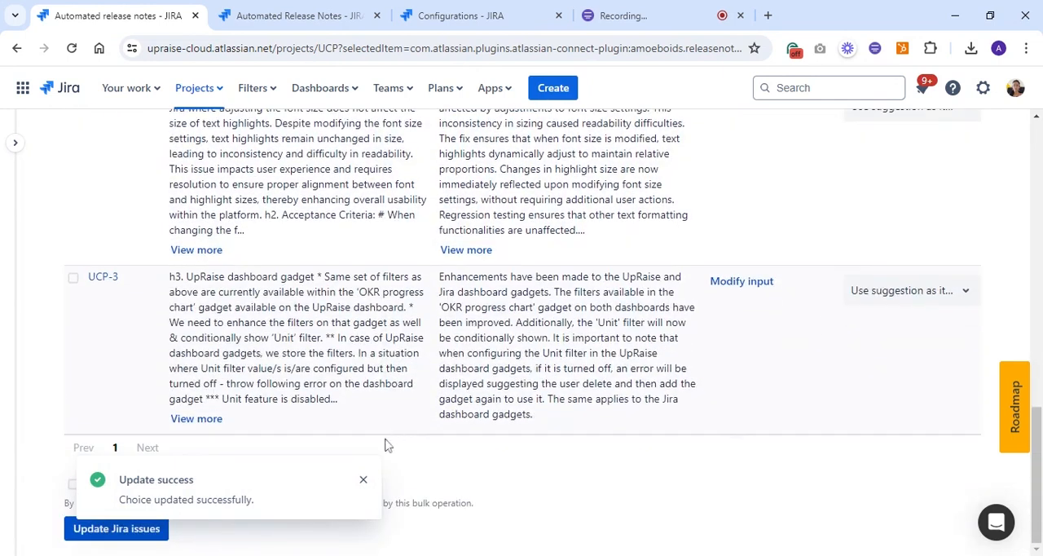
left_click(364, 481)
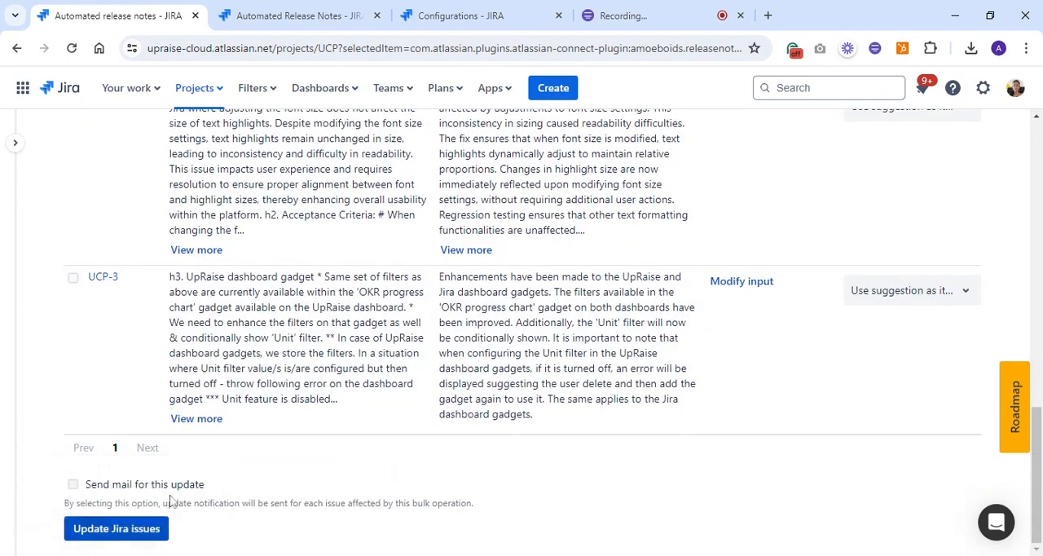
left_click(74, 489)
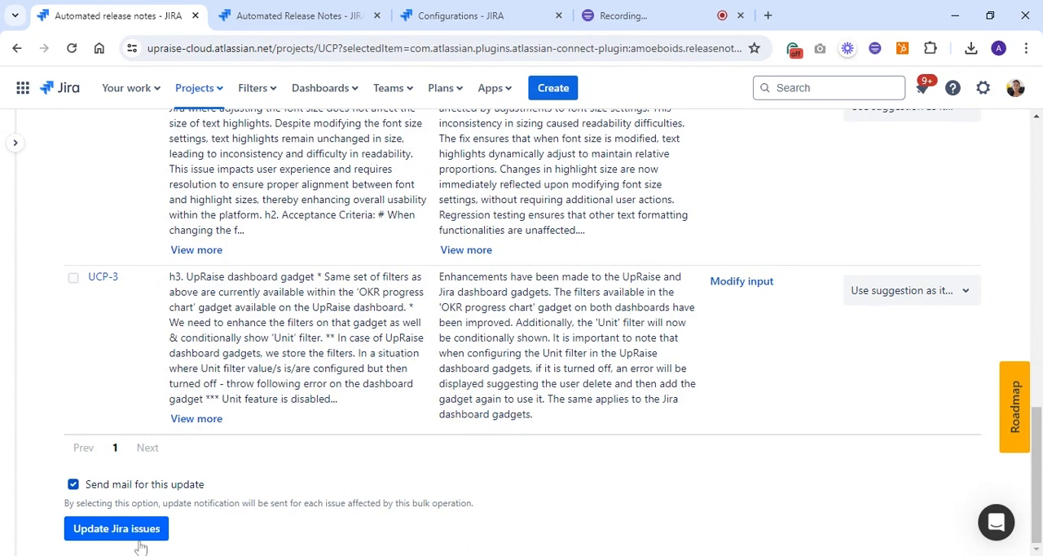
left_click(95, 536)
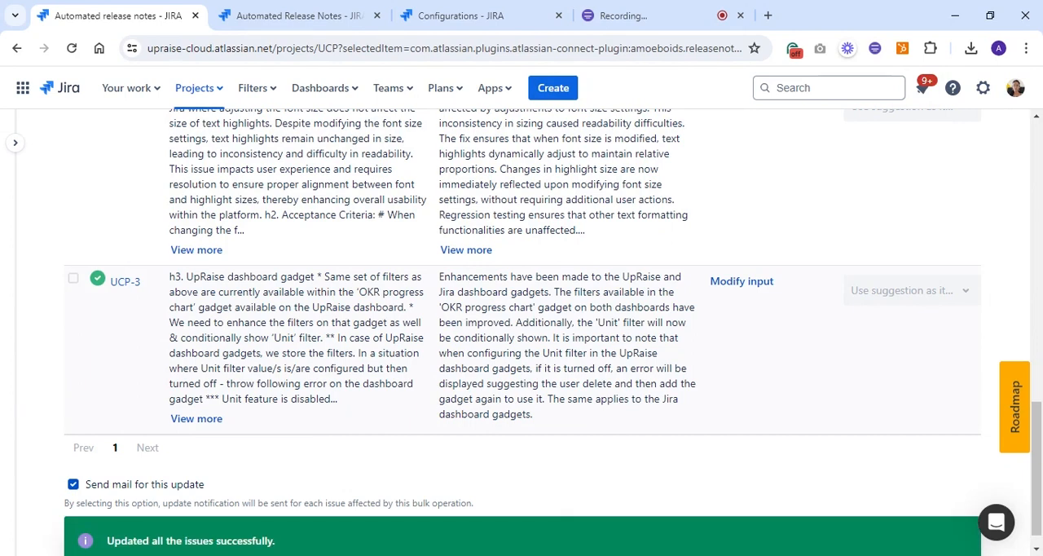
scroll(268, 428, "down", 1)
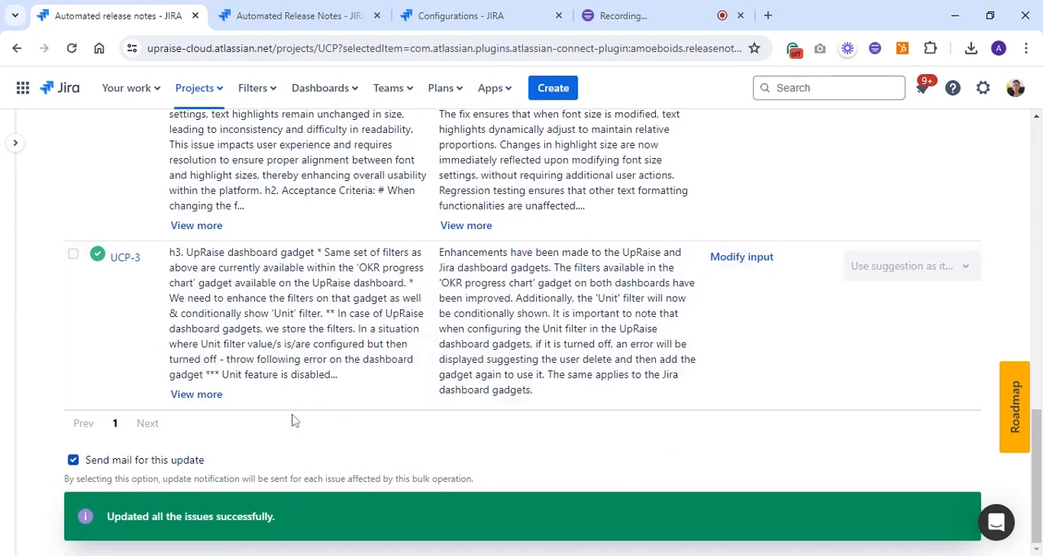
scroll(295, 417, "up", 2)
scroll(119, 294, "down", 2)
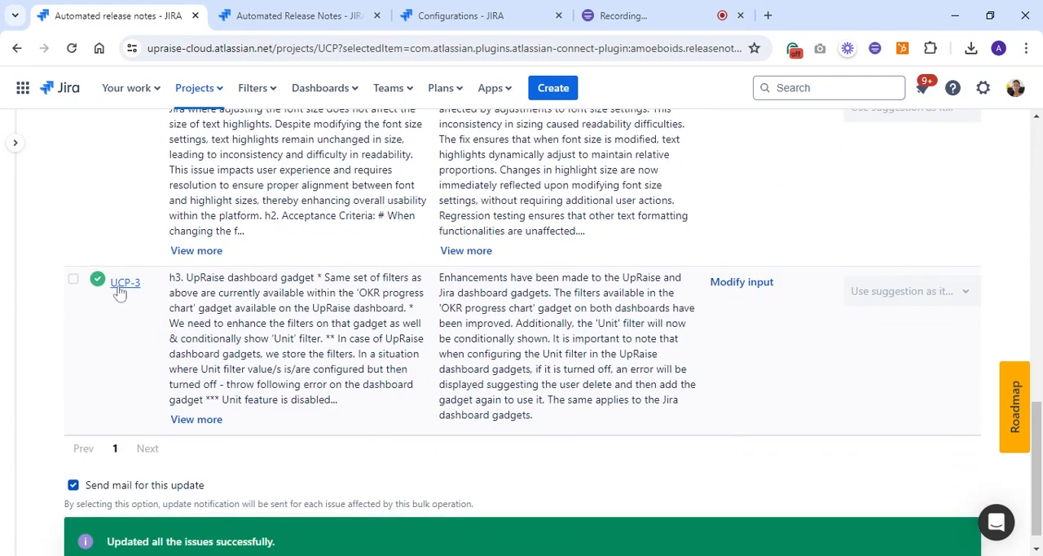
Open issue UCP-3, compare its description with the "Description for public release notes?" text, and return to the release notes generator
left_click(124, 283)
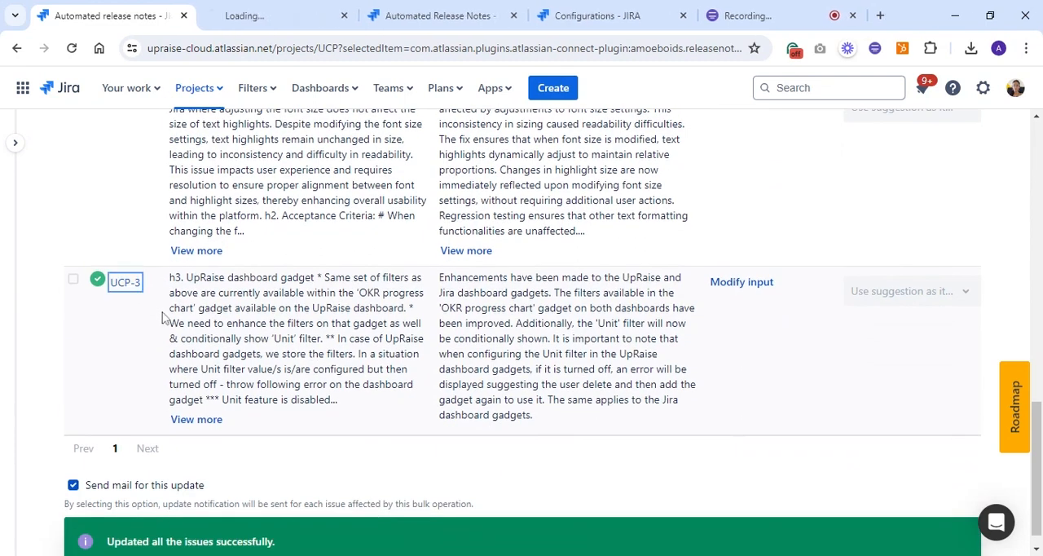
left_click(269, 16)
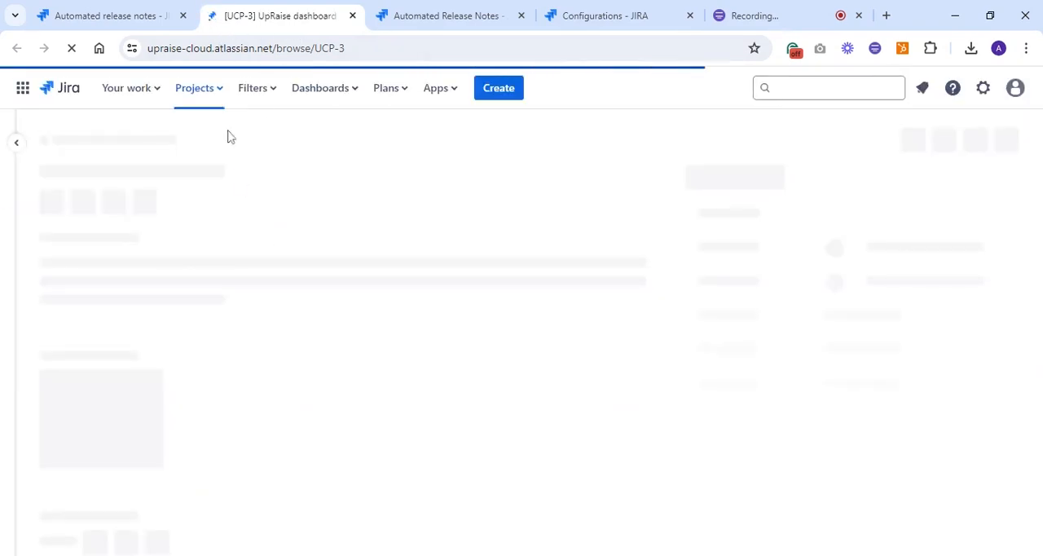
scroll(262, 256, "down", 3)
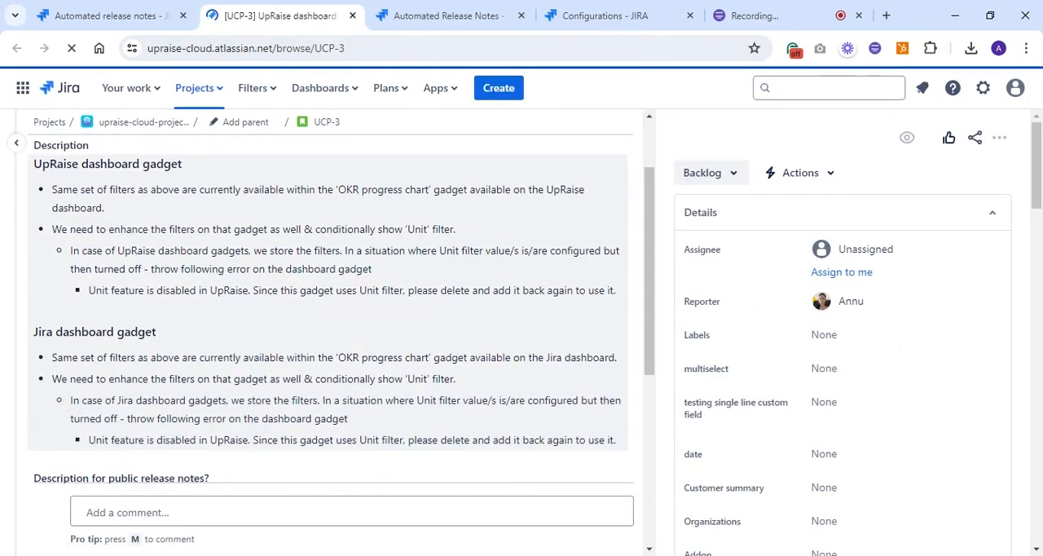
scroll(263, 256, "up", 2)
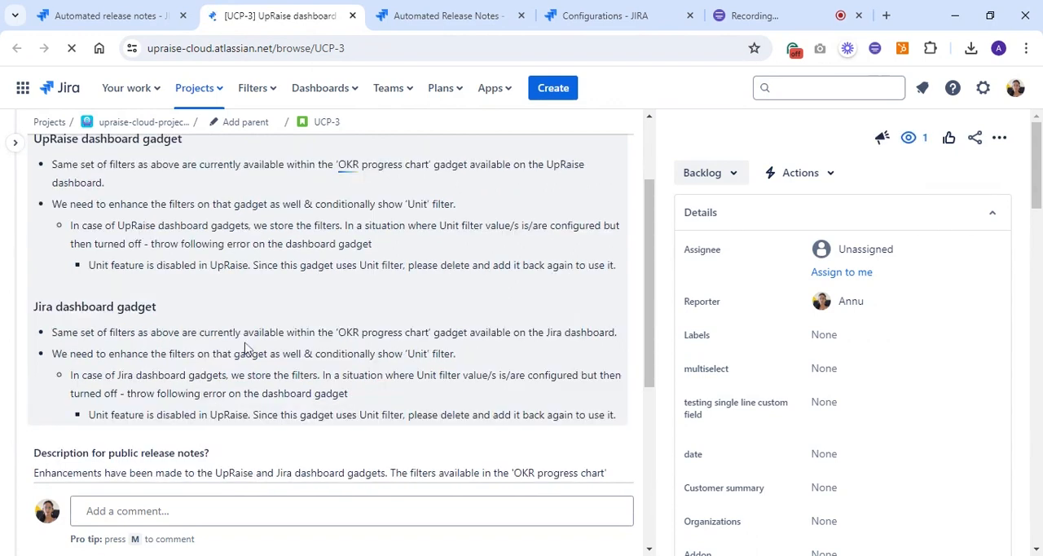
scroll(349, 214, "down", 3)
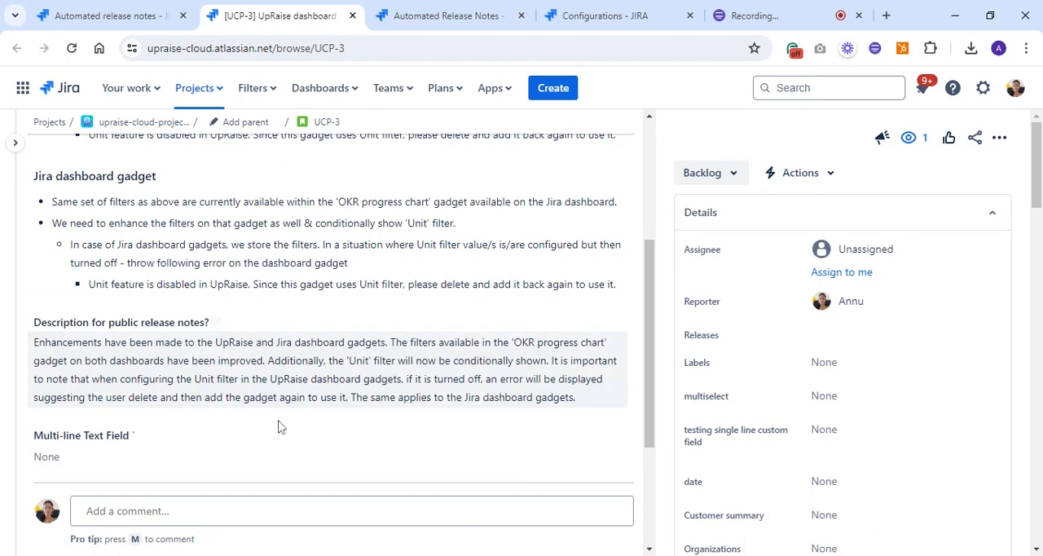
scroll(326, 366, "up", 5)
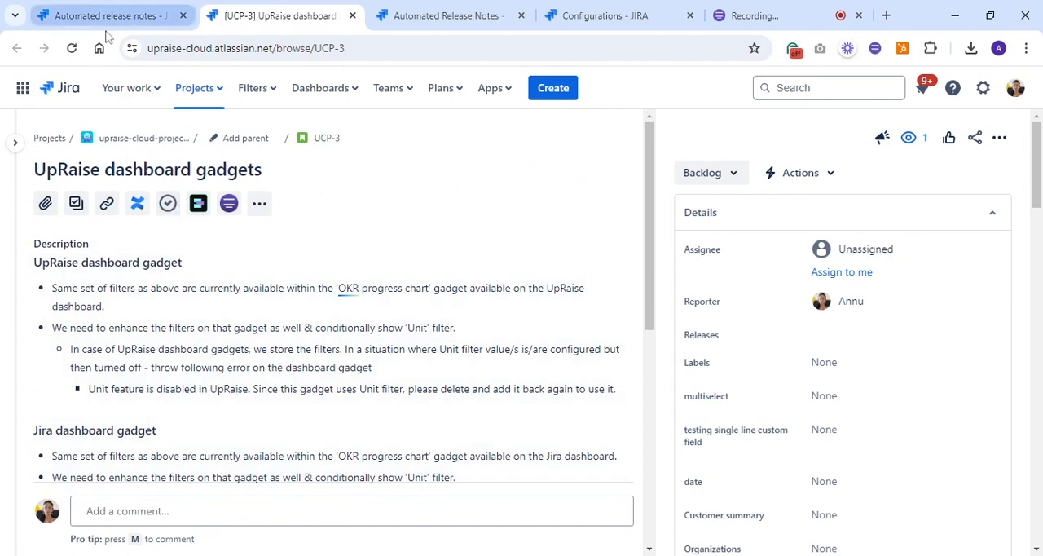
scroll(213, 414, "down", 1)
scroll(214, 414, "down", 2)
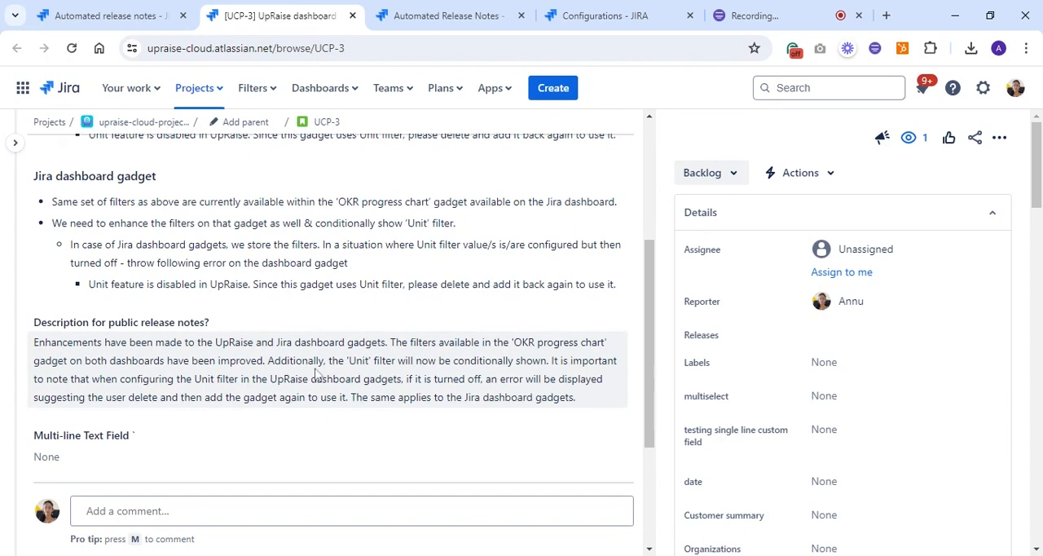
left_click(105, 24)
Set the release notes storage to "I prefer not to use a Jira issue field" with "Detailed description" as the type of output
scroll(258, 422, "up", 7)
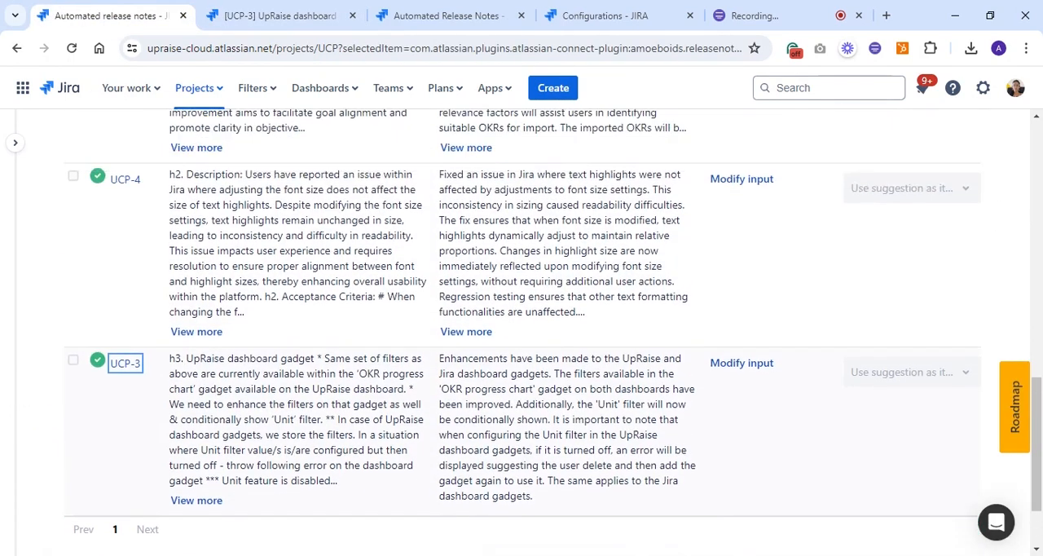
scroll(260, 427, "up", 2)
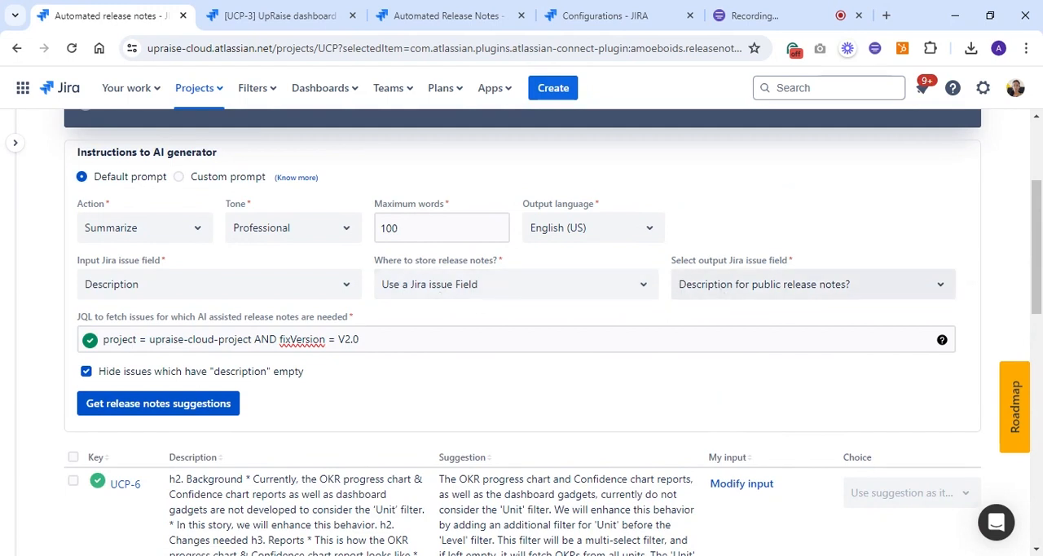
left_click(414, 298)
left_click(425, 348)
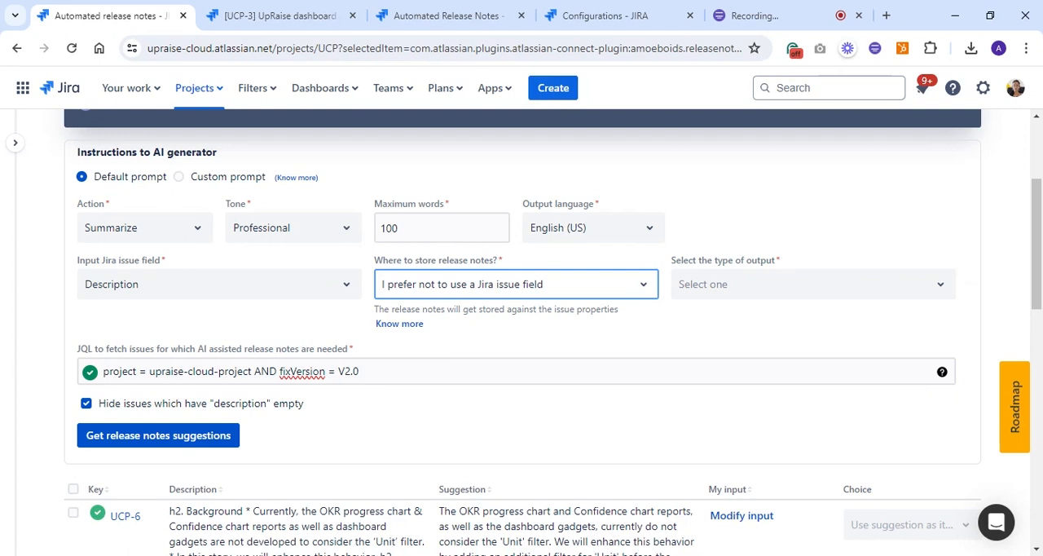
left_click(740, 285)
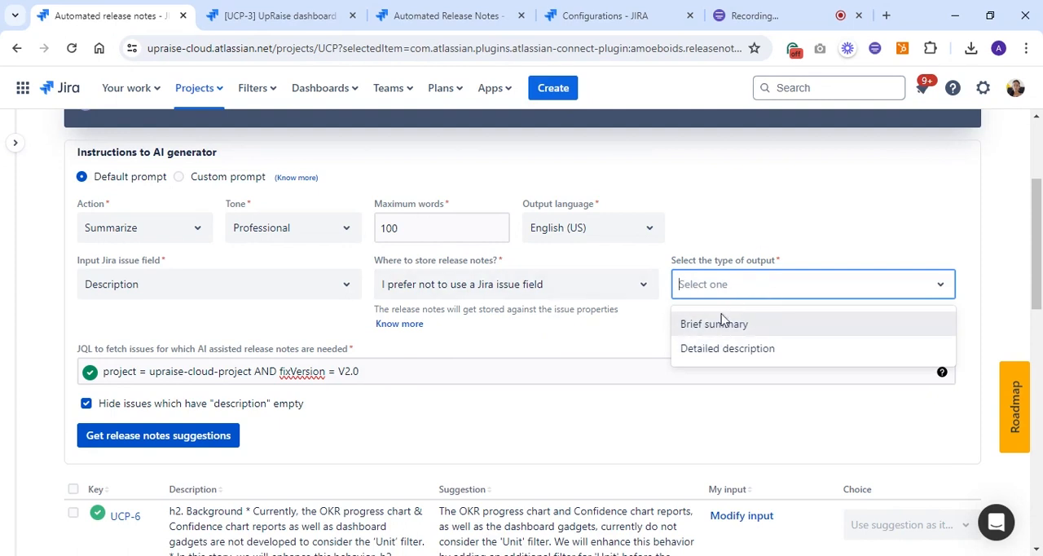
left_click(728, 322)
left_click(774, 292)
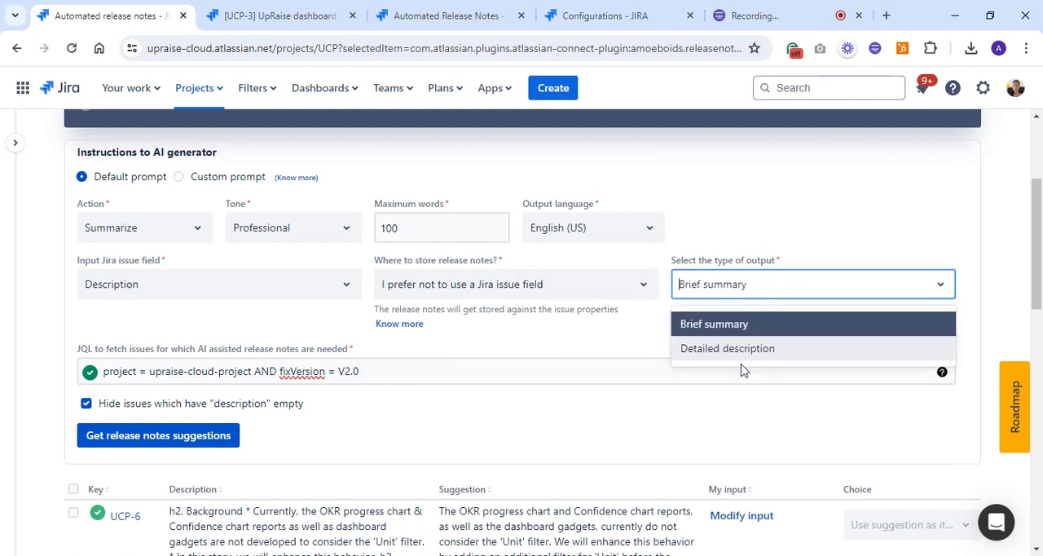
left_click(733, 349)
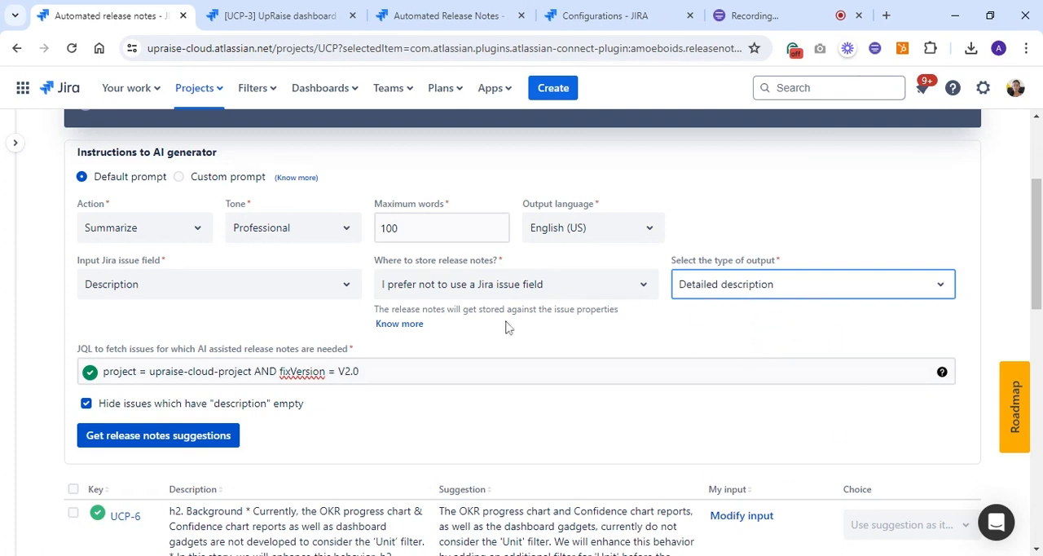
scroll(491, 415, "down", 2)
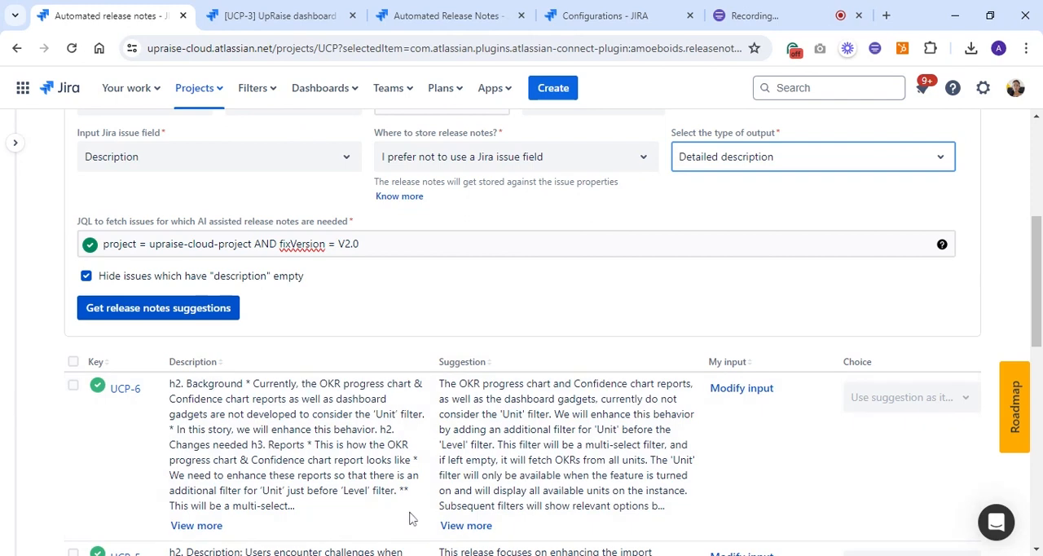
Set the release notes storage to "Use a Jira issue Field" and switch the AI instructions to "Custom prompt"
left_click(512, 163)
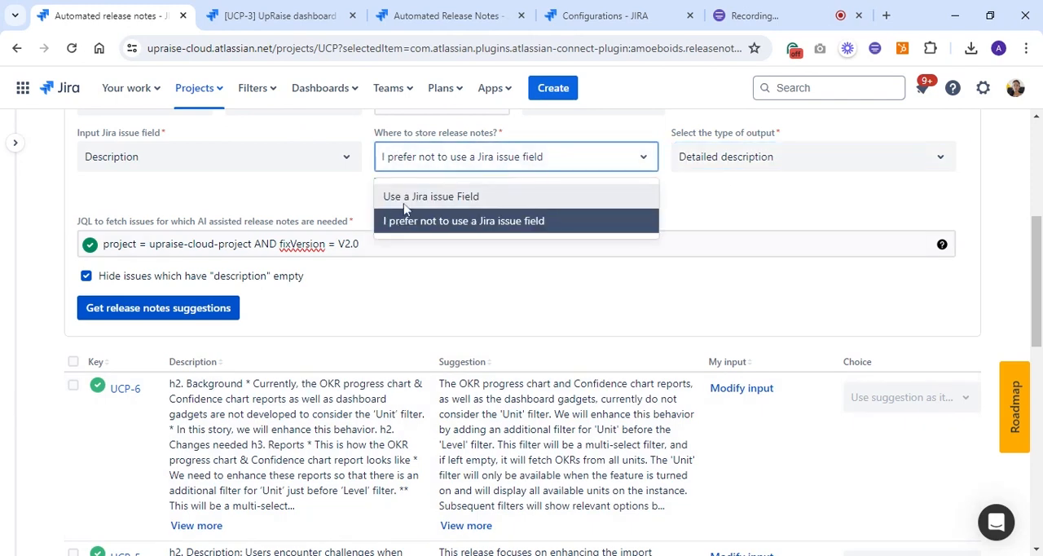
left_click(452, 197)
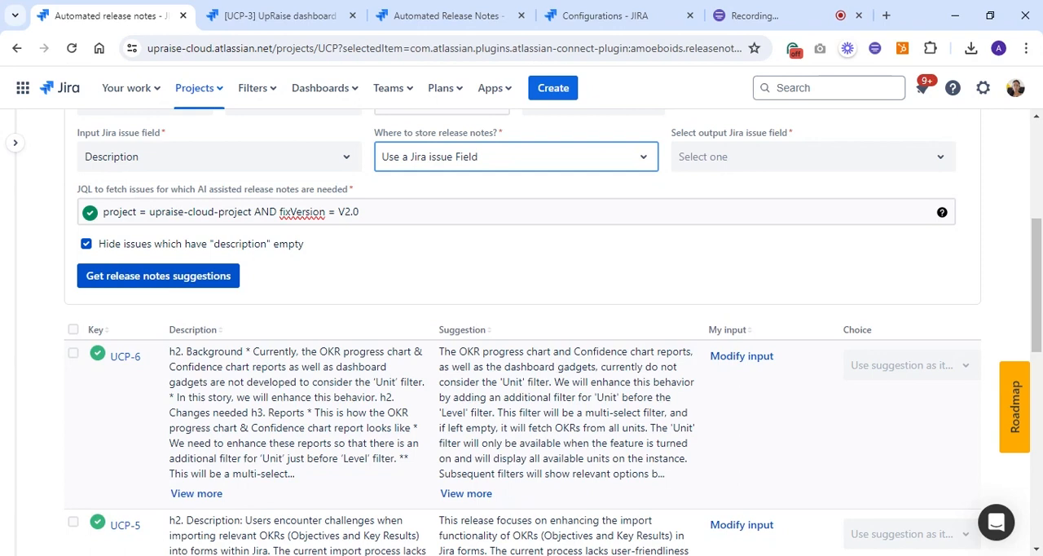
scroll(356, 419, "up", 5)
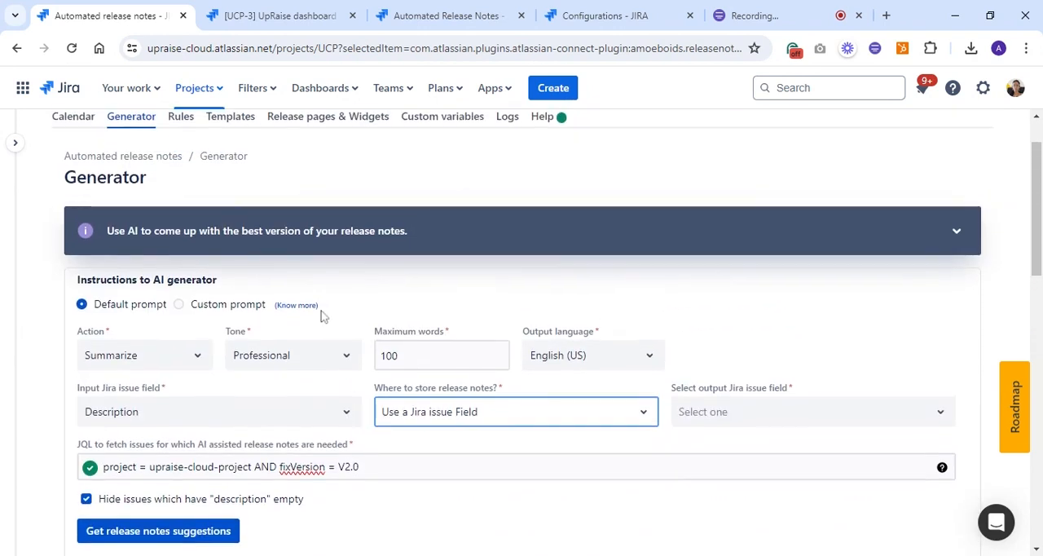
left_click(179, 304)
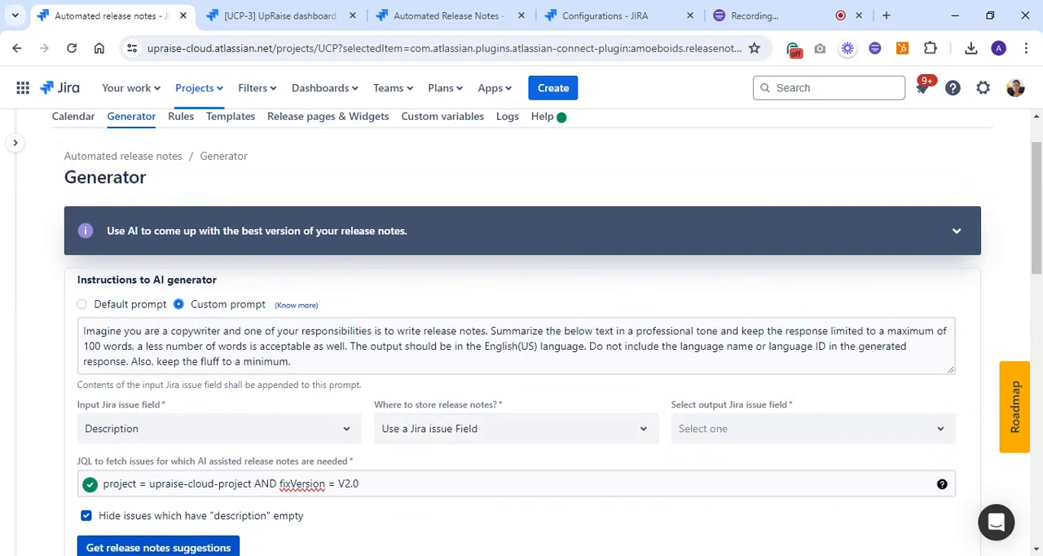
Highlight the custom prompt text and review it together with the field and JQL settings below it
scroll(522, 334, "down", 1)
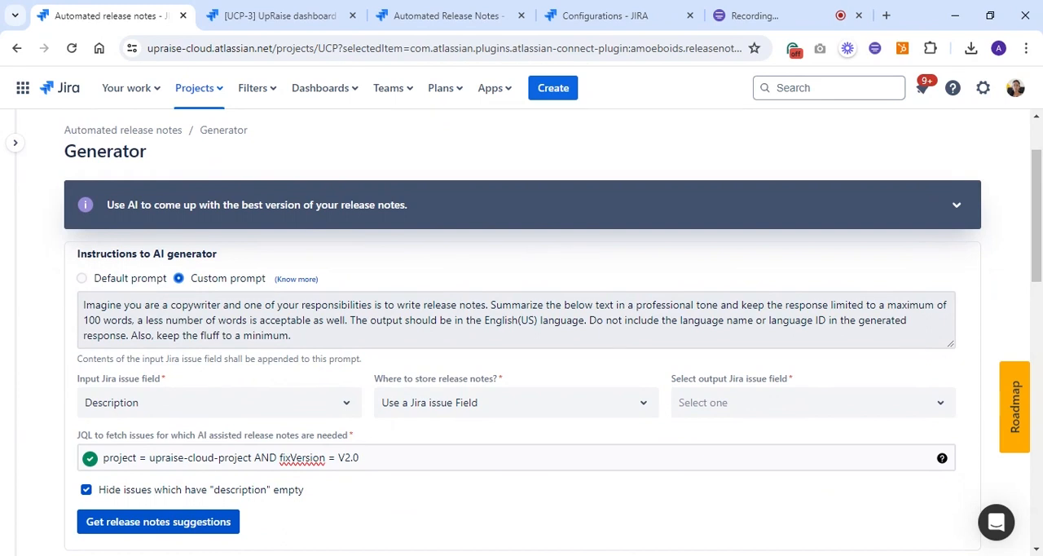
left_click_drag(294, 336, 86, 306)
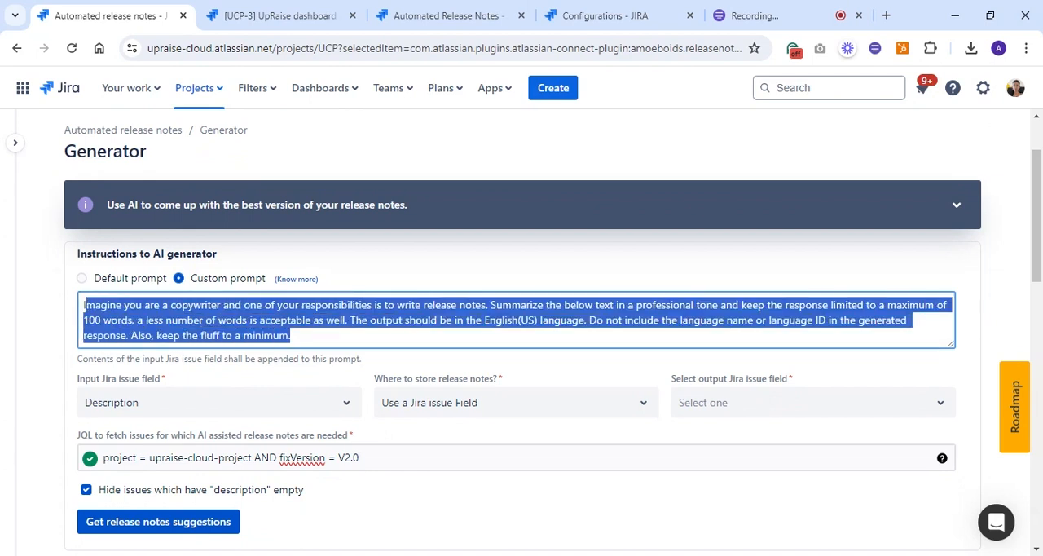
scroll(350, 338, "down", 1)
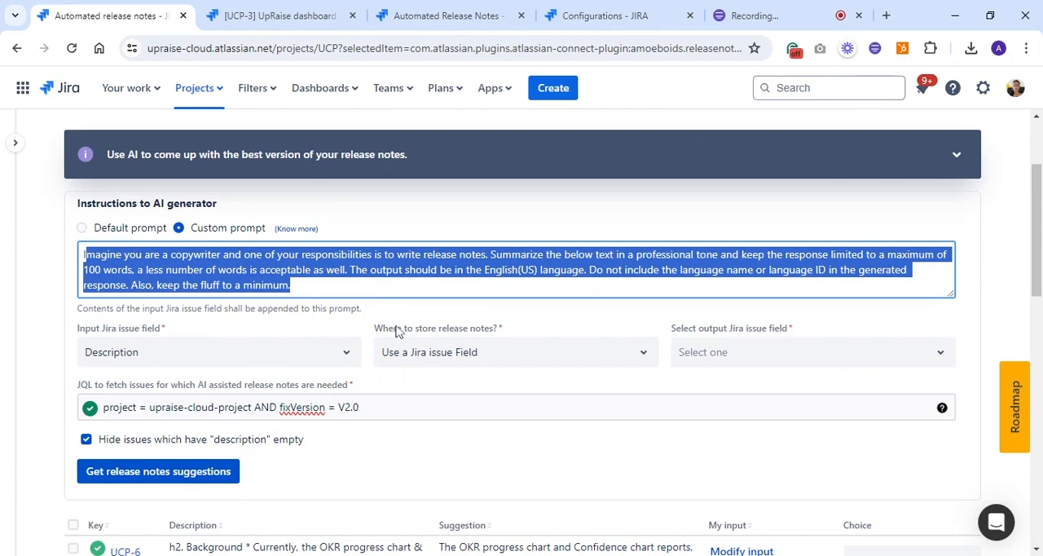
scroll(399, 334, "down", 1)
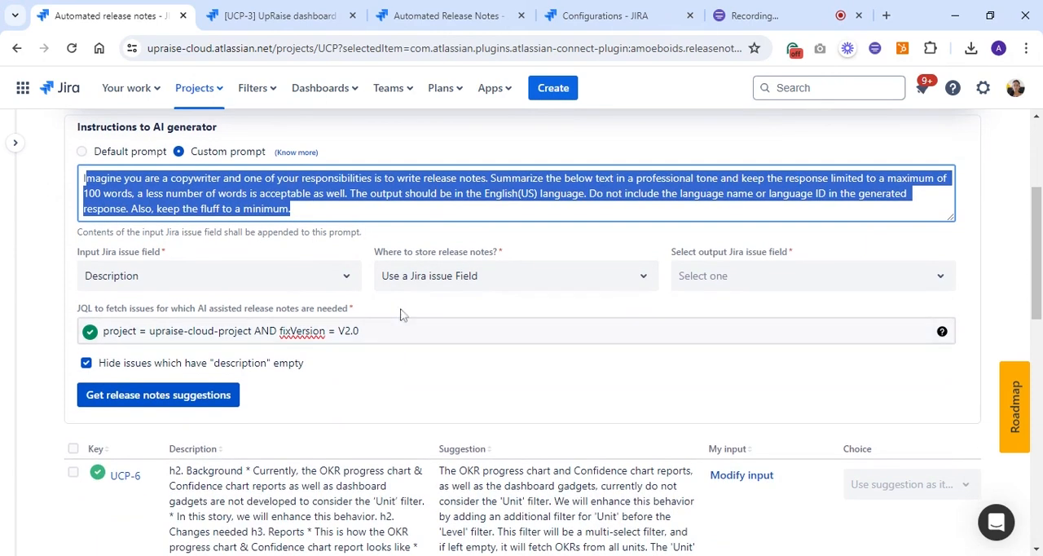